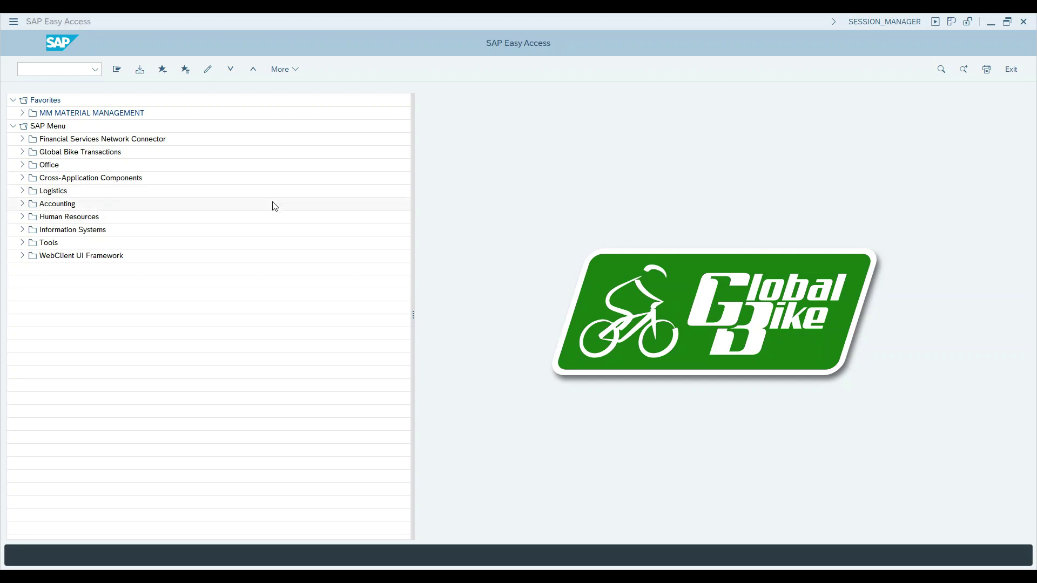
pyautogui.click(43, 70)
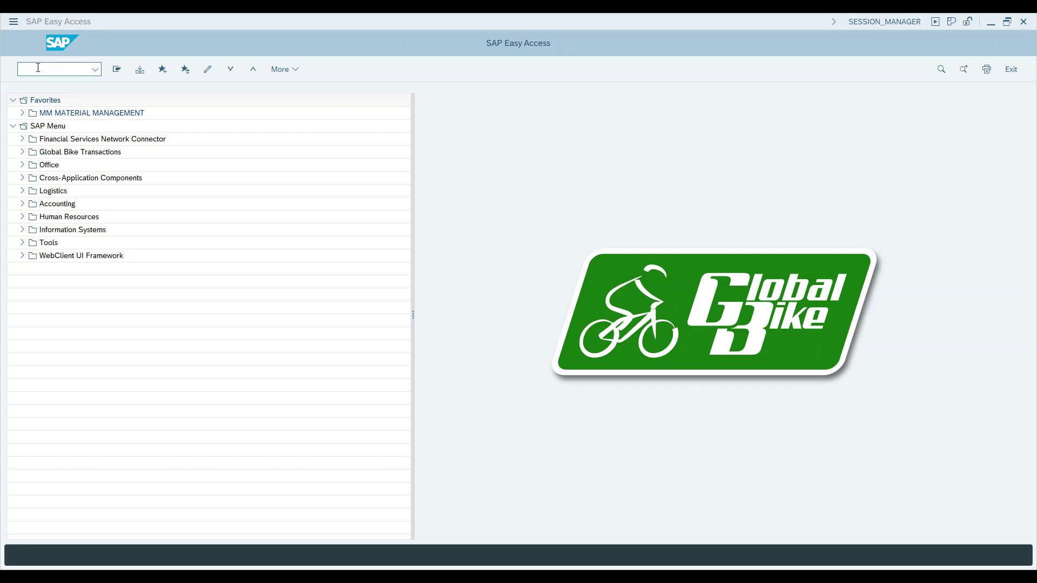
pyautogui.click(64, 67)
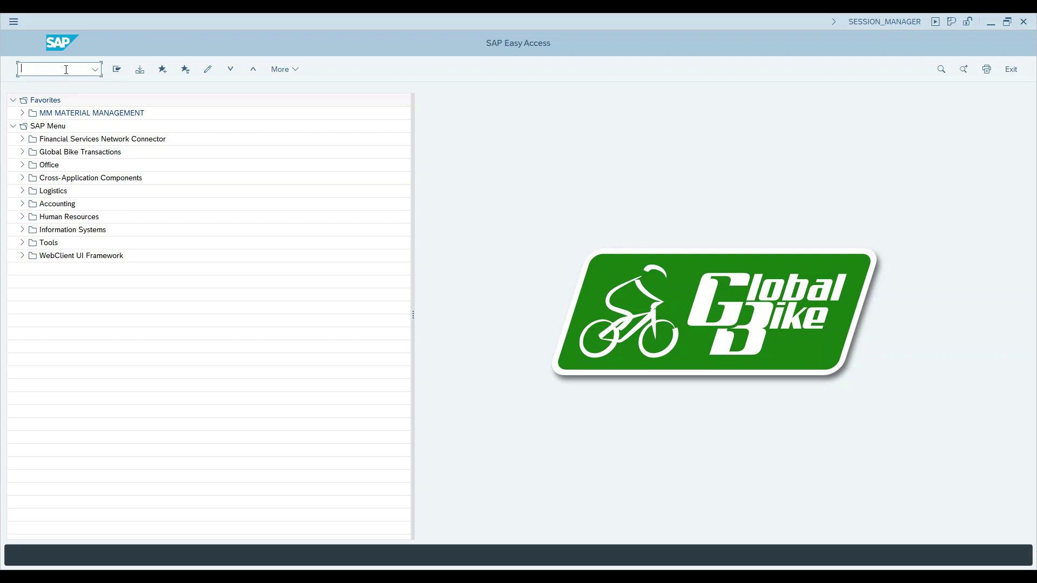
pyautogui.write('xk01')
pyautogui.press('Return')
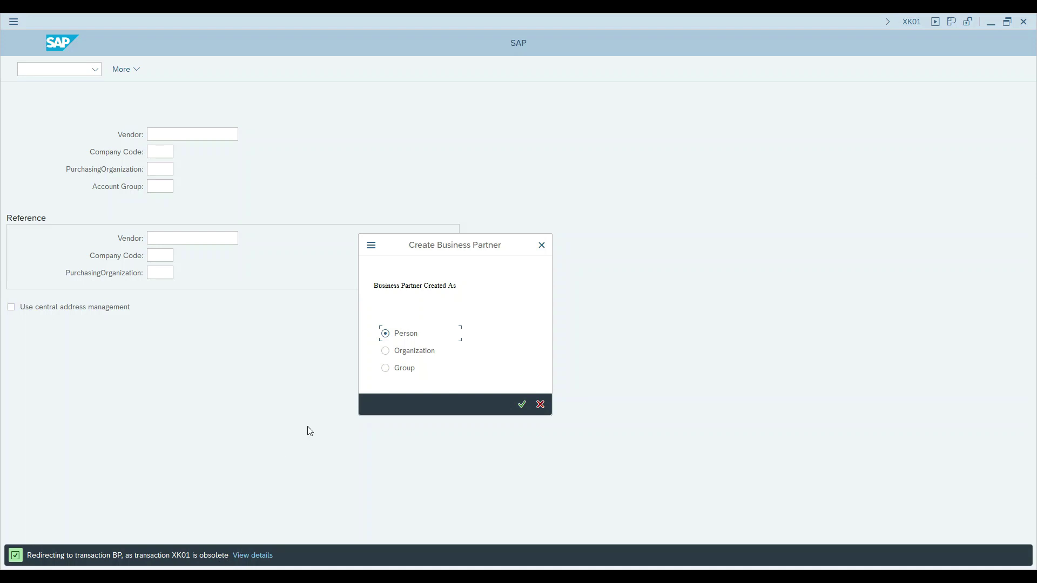
pyautogui.click(542, 247)
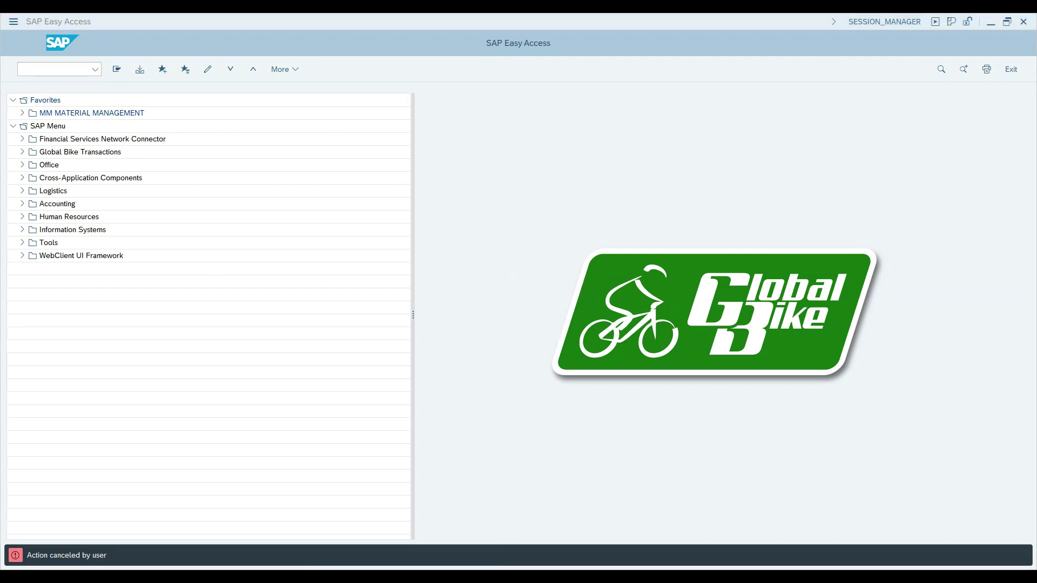
# Open the Maintain Business Partner transaction with the code BP
pyautogui.click(42, 66)
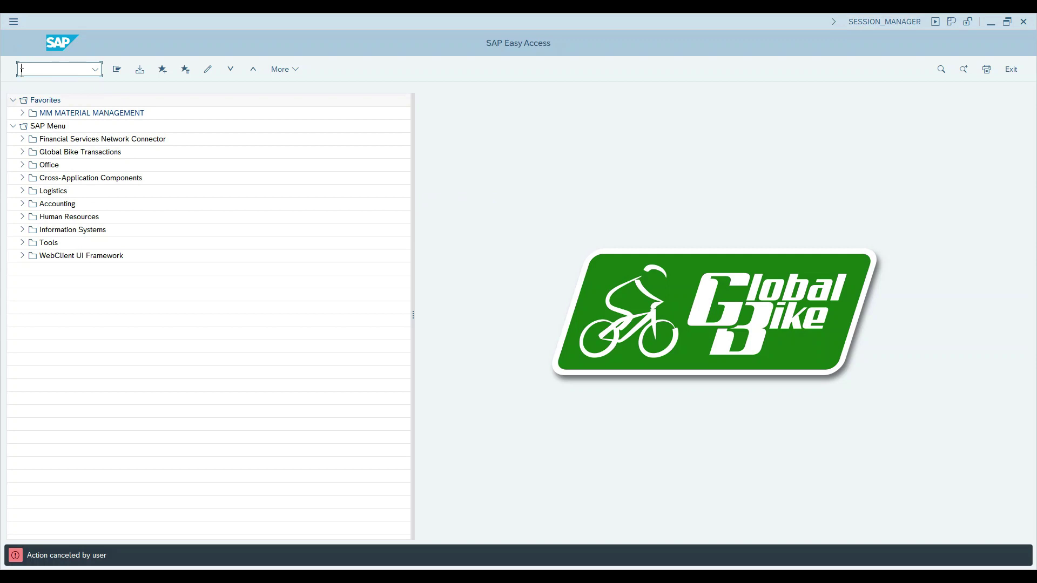
pyautogui.write('PB')
pyautogui.press('Return')
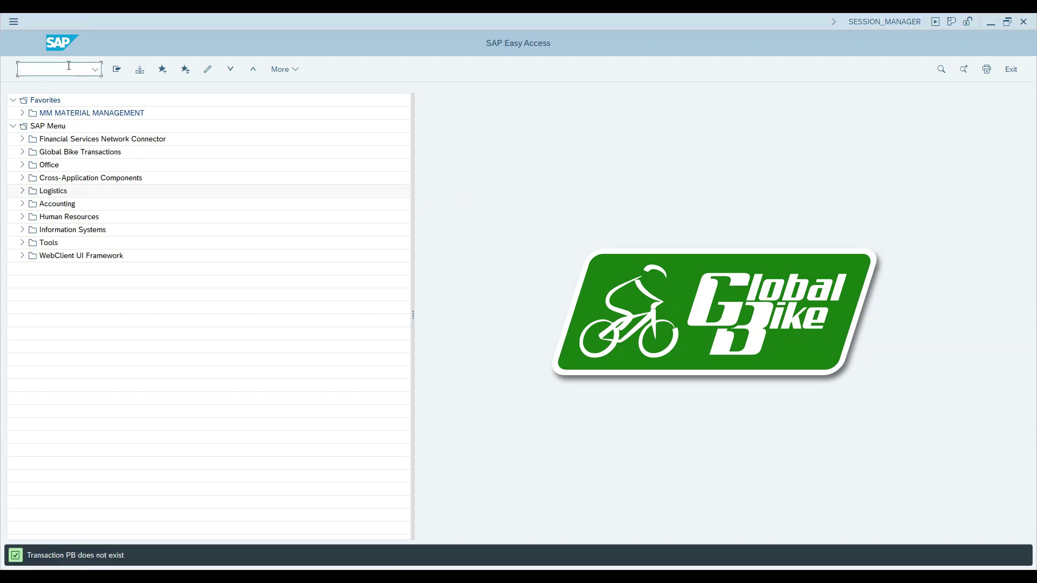
pyautogui.write('BP')
pyautogui.press('Return')
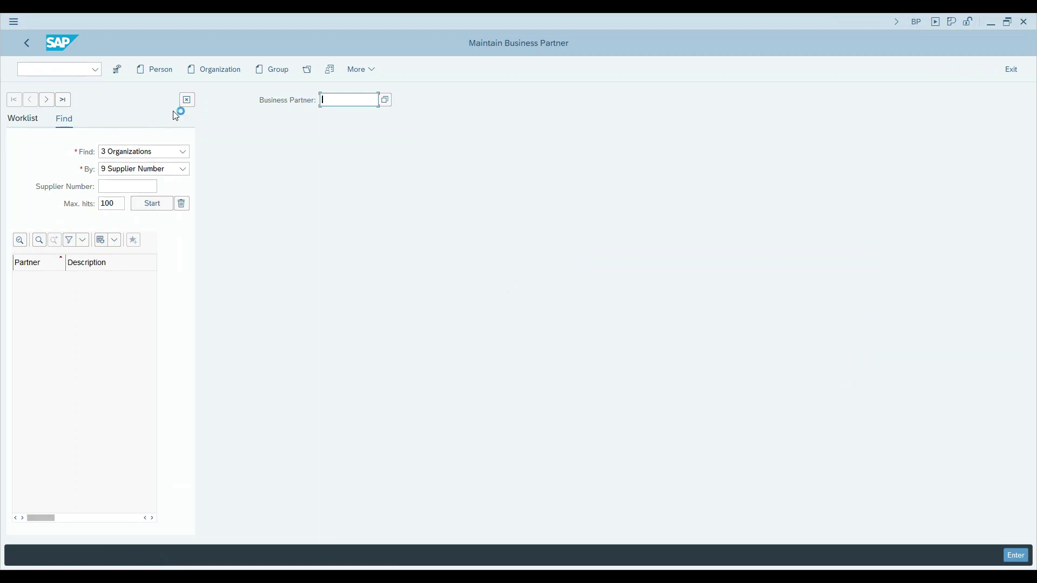
# Search for organizations by name with Name 1 set to API* and look through the partners and descriptions found
pyautogui.click(186, 102)
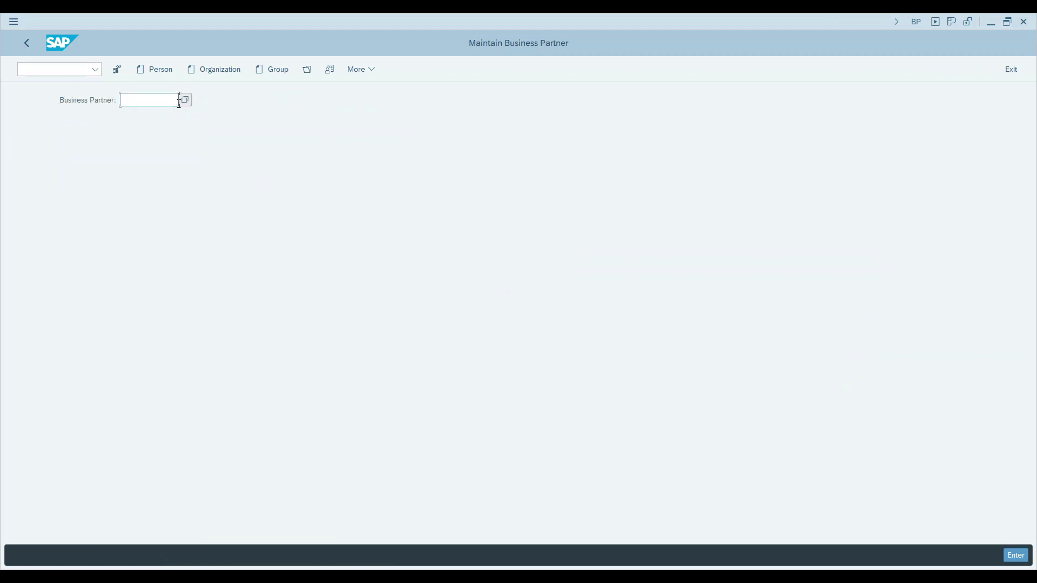
pyautogui.click(117, 69)
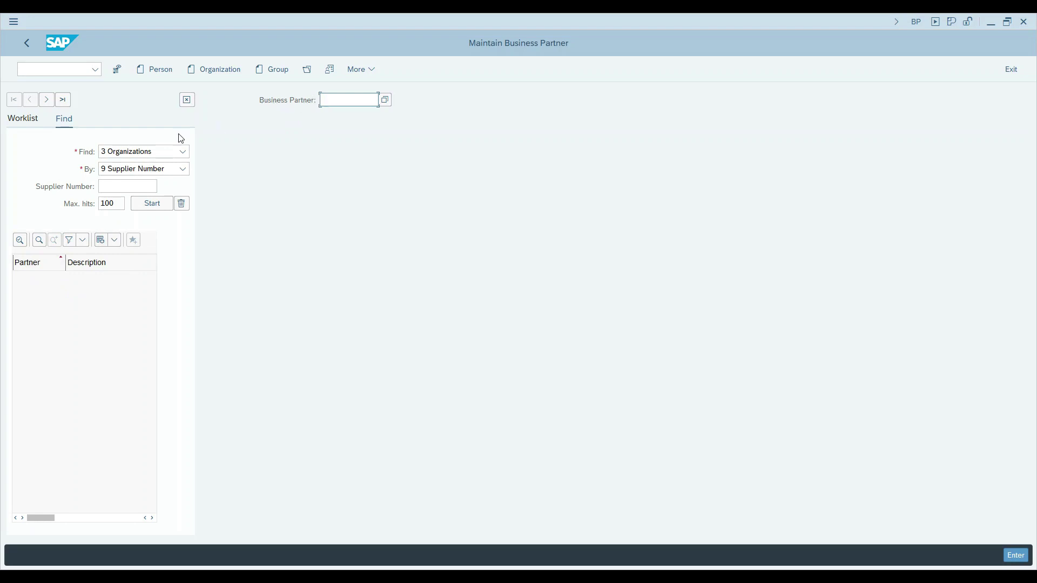
pyautogui.click(133, 169)
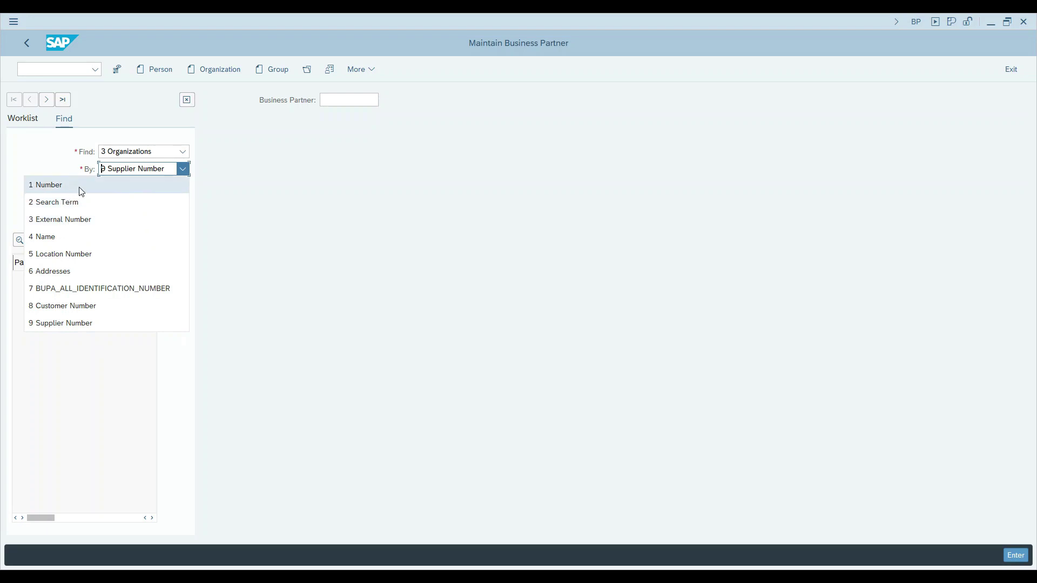
pyautogui.click(75, 236)
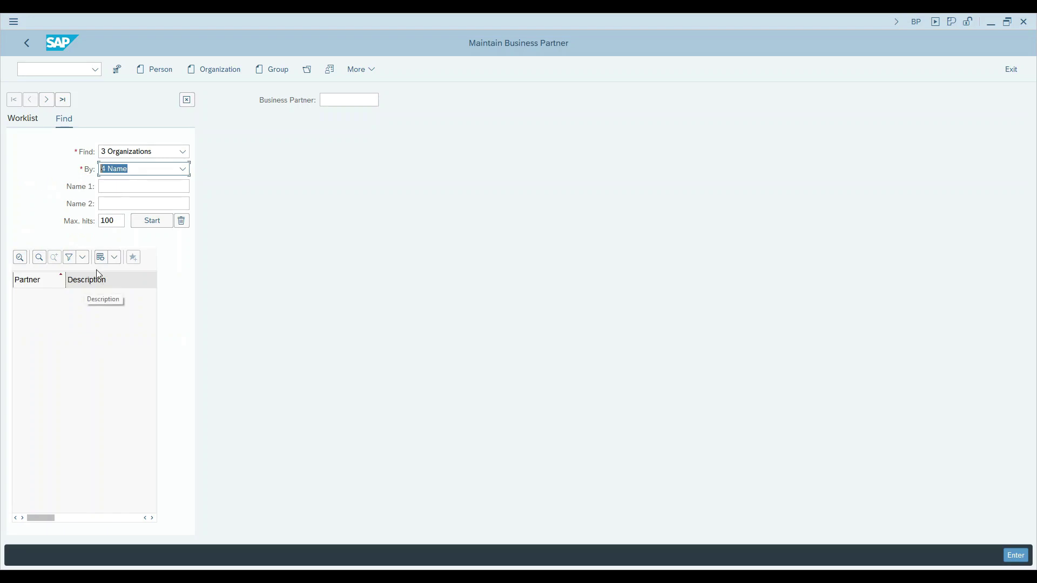
pyautogui.click(124, 184)
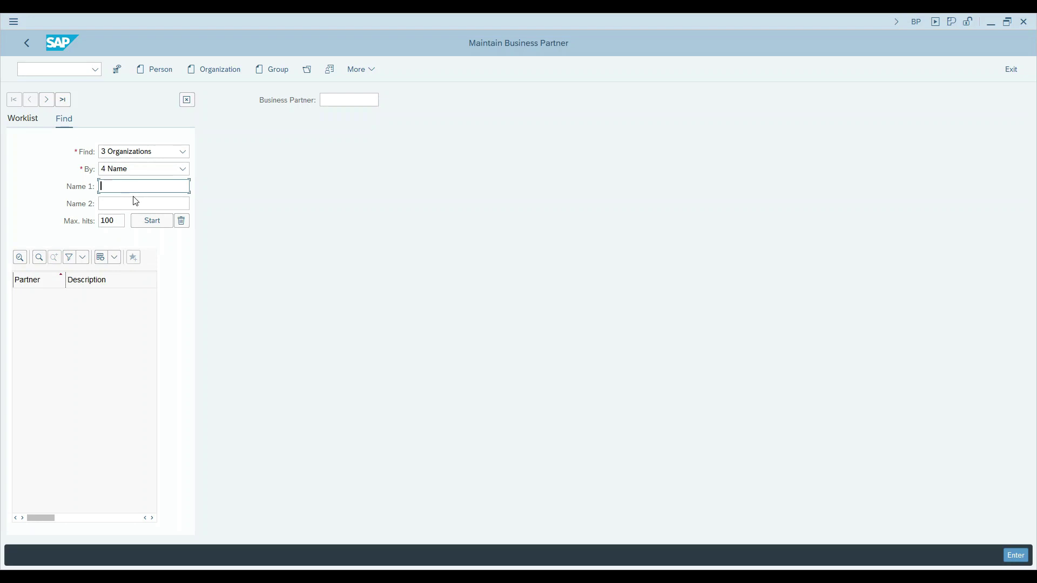
pyautogui.write('API*')
pyautogui.click(149, 226)
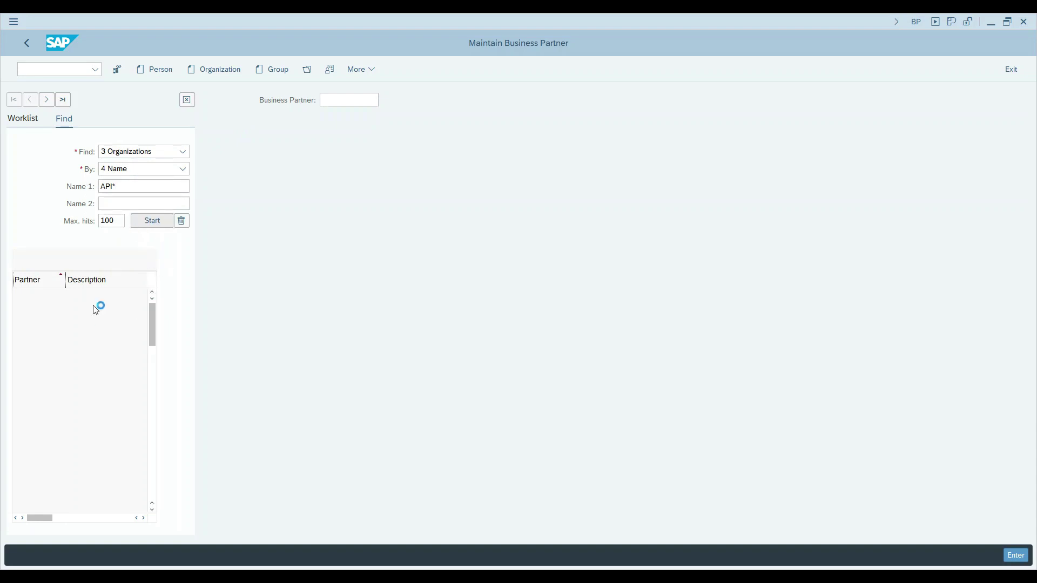
pyautogui.scroll(-15, 89, 378)
pyautogui.scroll(5, 86, 388)
pyautogui.scroll(5, 85, 388)
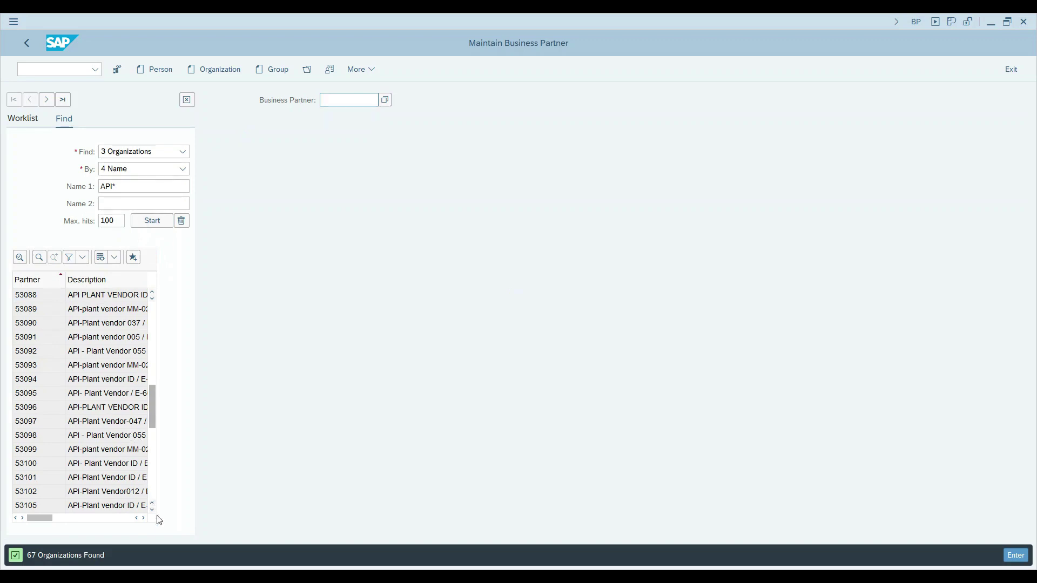
pyautogui.moveTo(51, 518); pyautogui.dragTo(78, 518)
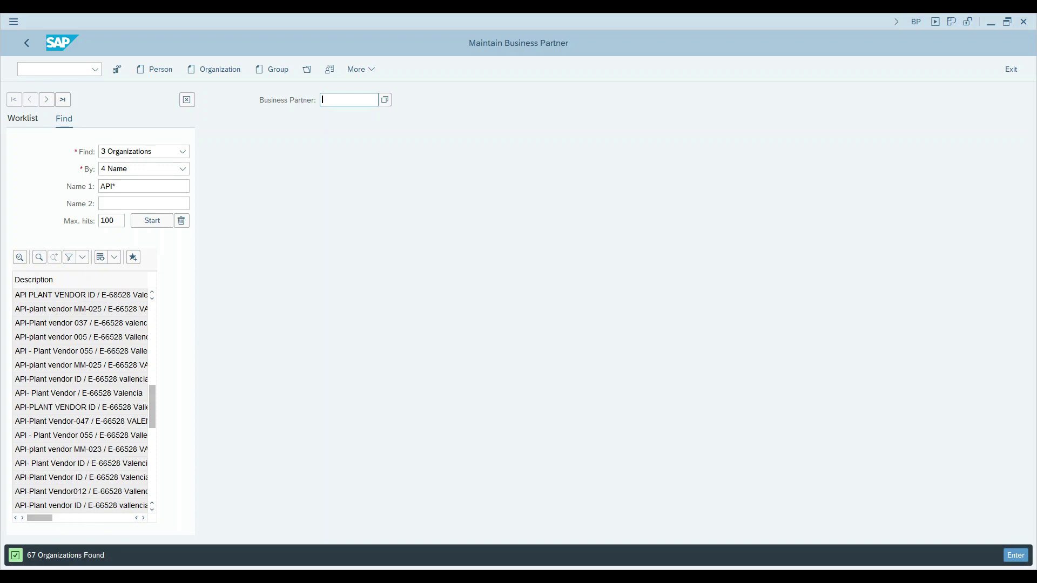
pyautogui.scroll(10, 108, 366)
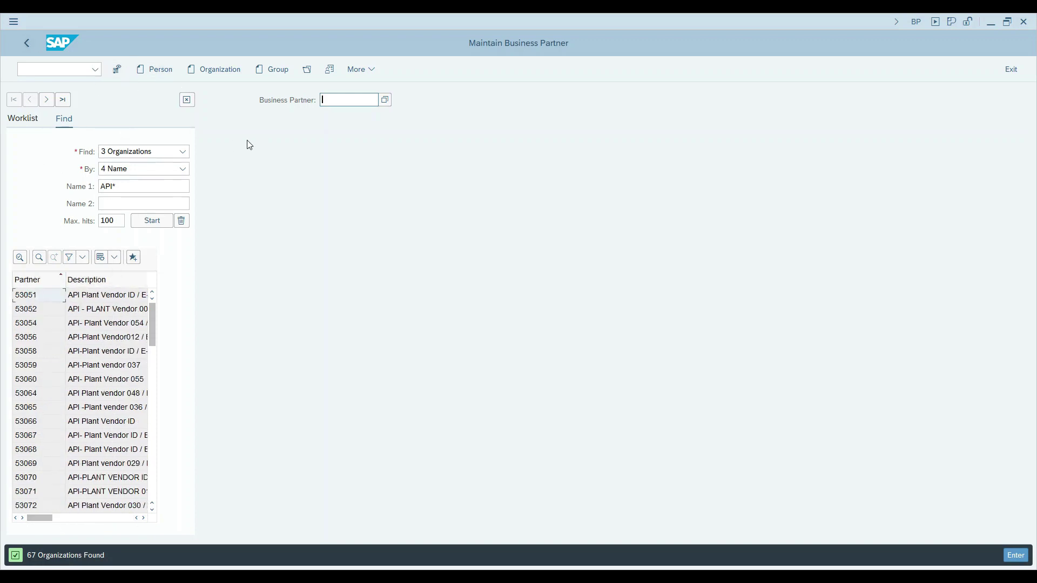
# Start creating a new organization and set its grouping to 0001 Internal number assignment
pyautogui.click(186, 103)
pyautogui.click(226, 75)
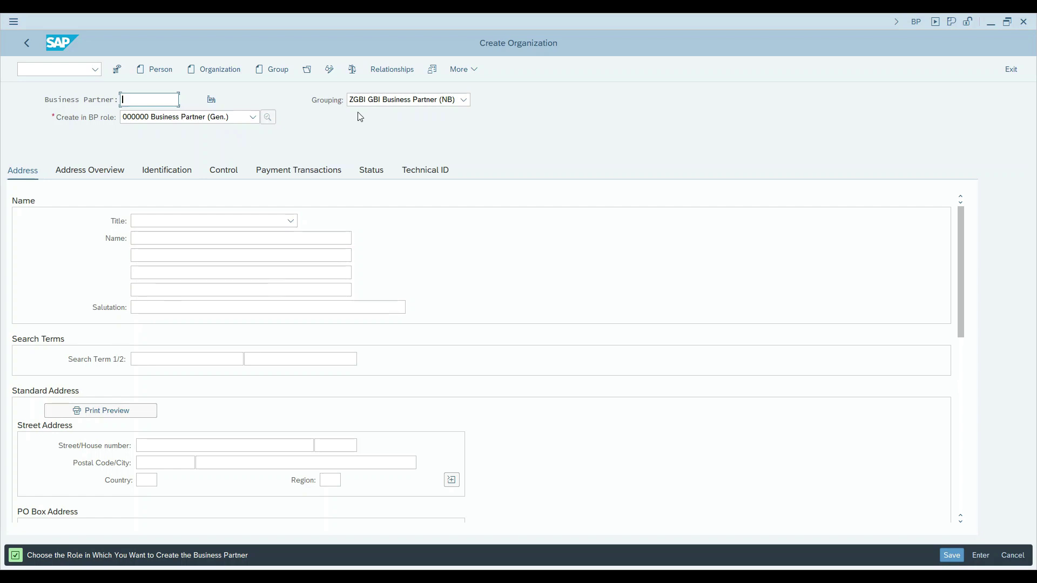
pyautogui.click(423, 99)
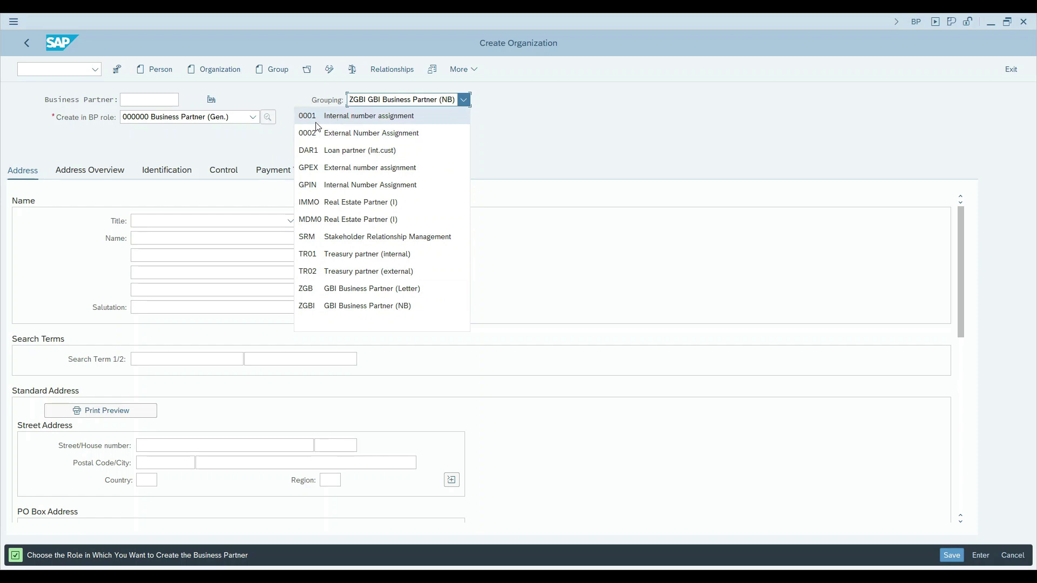
pyautogui.click(361, 122)
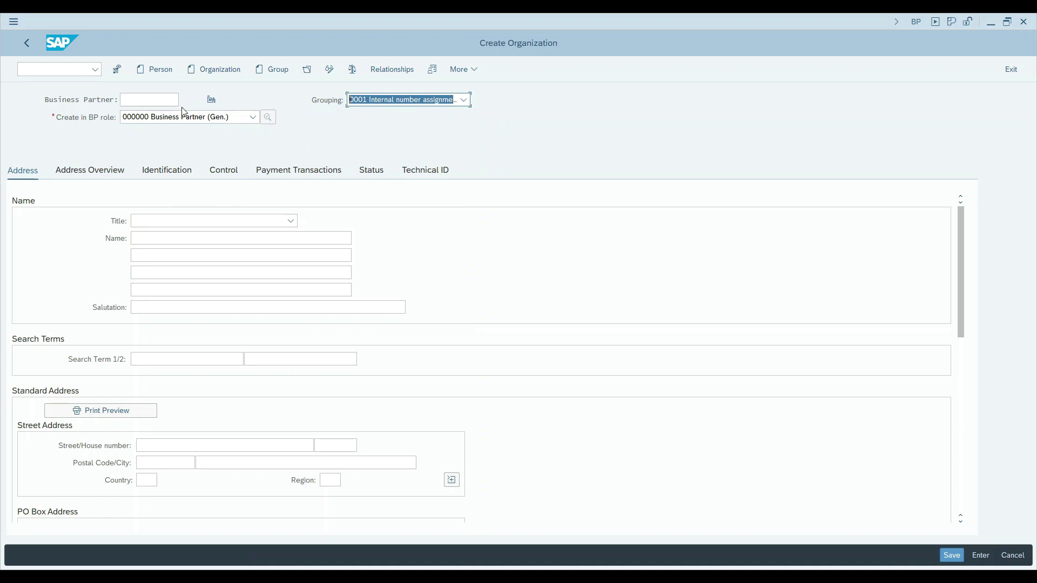
pyautogui.click(378, 100)
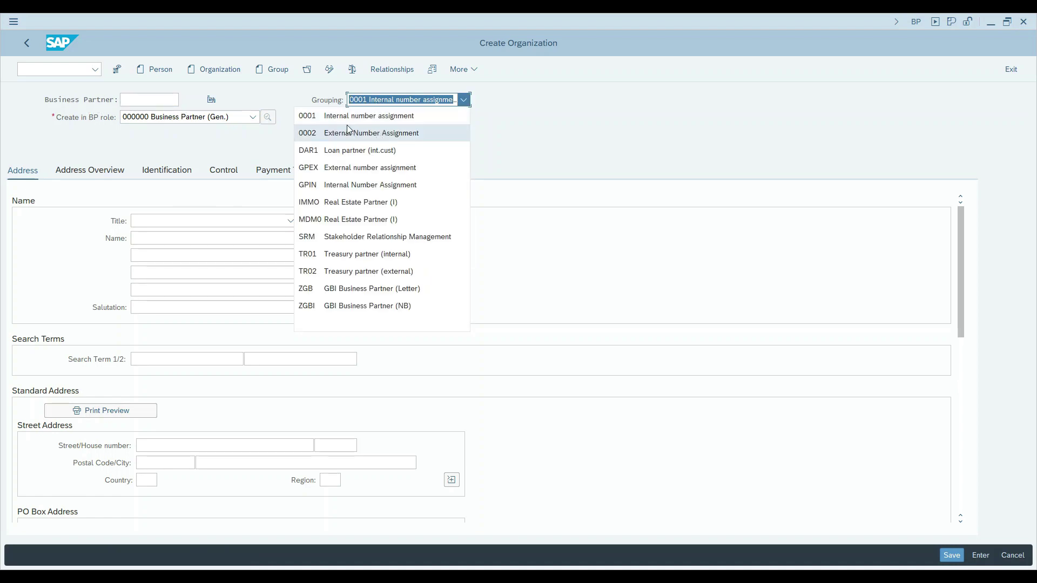
pyautogui.click(128, 100)
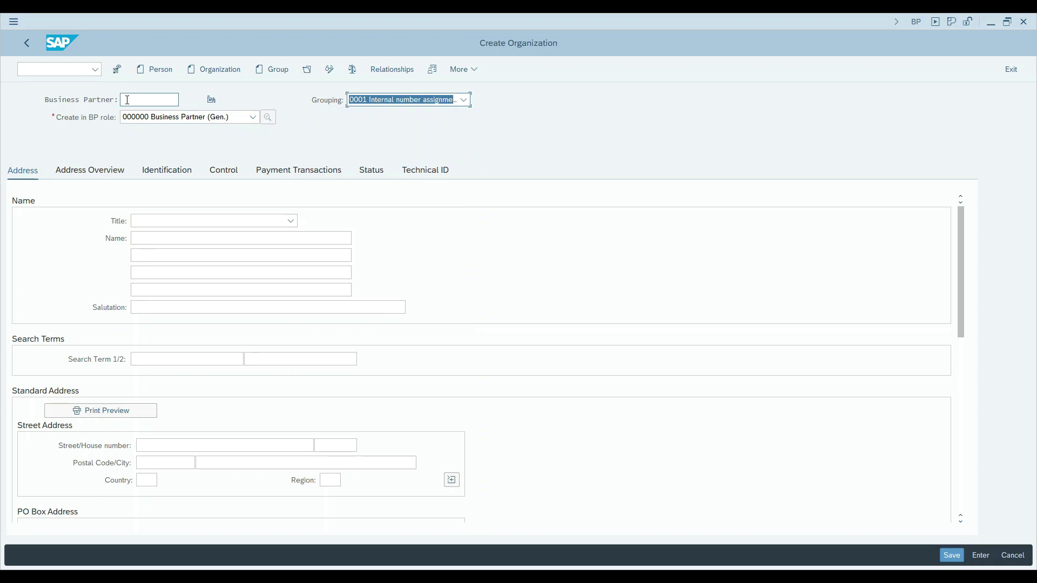
pyautogui.click(128, 100)
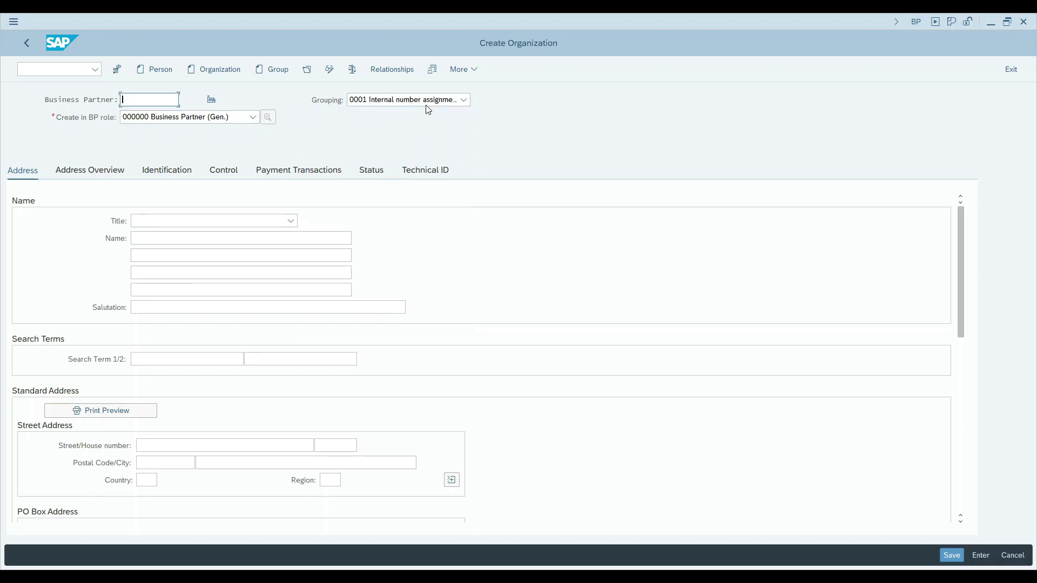
pyautogui.click(393, 104)
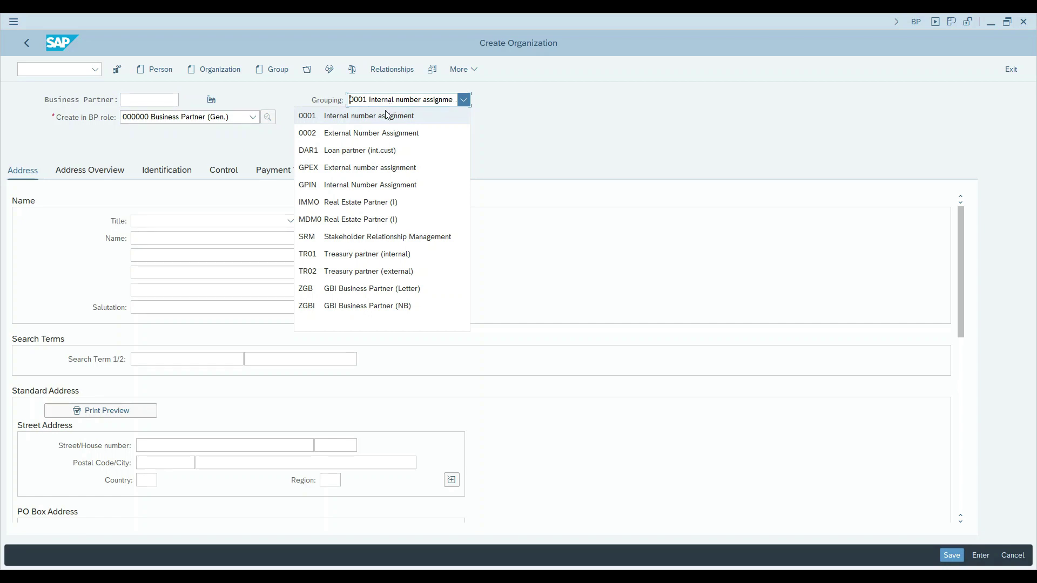
pyautogui.click(381, 118)
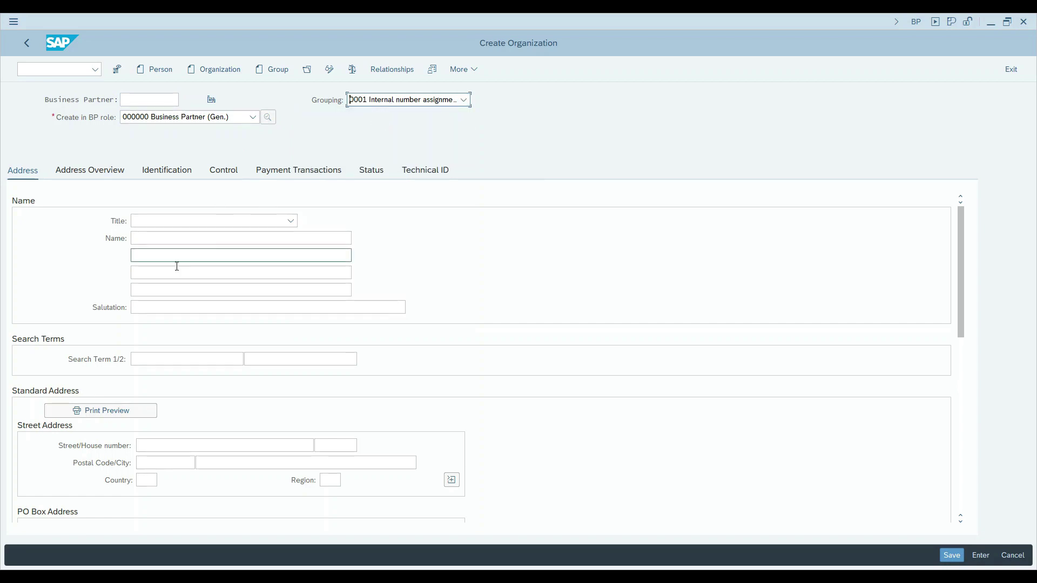
pyautogui.click(151, 239)
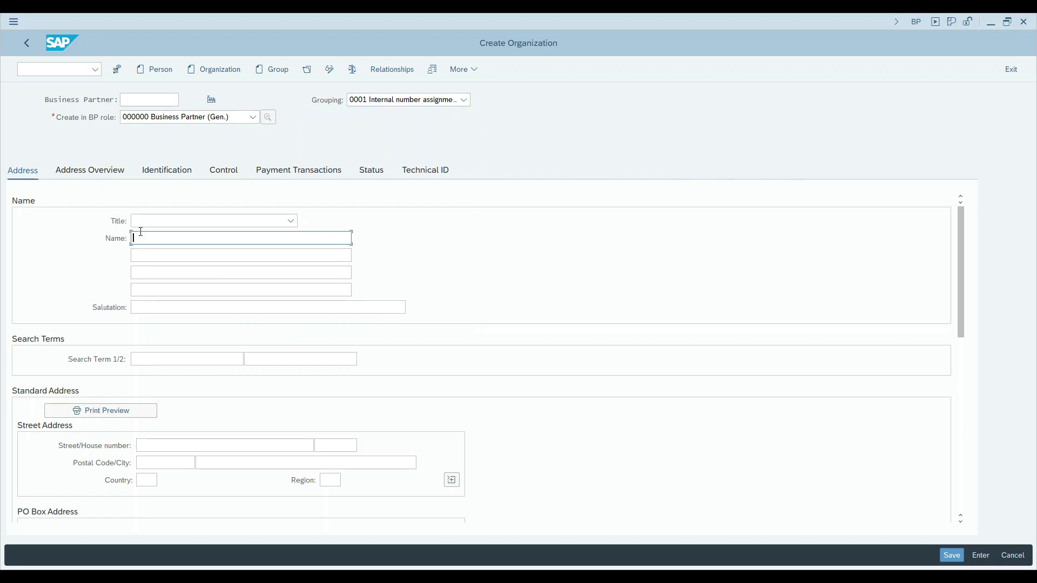
pyautogui.click(405, 100)
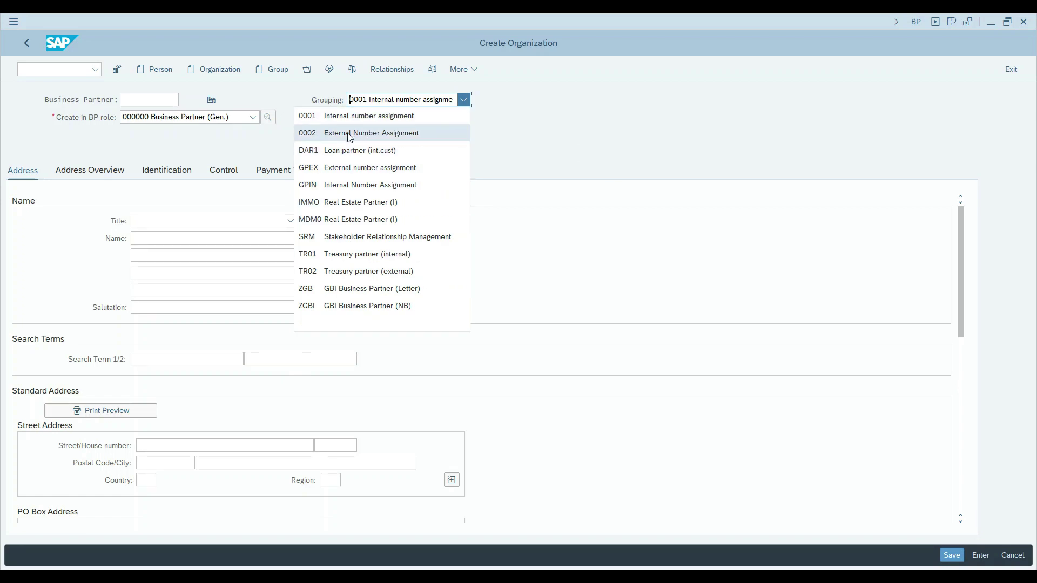
pyautogui.click(315, 99)
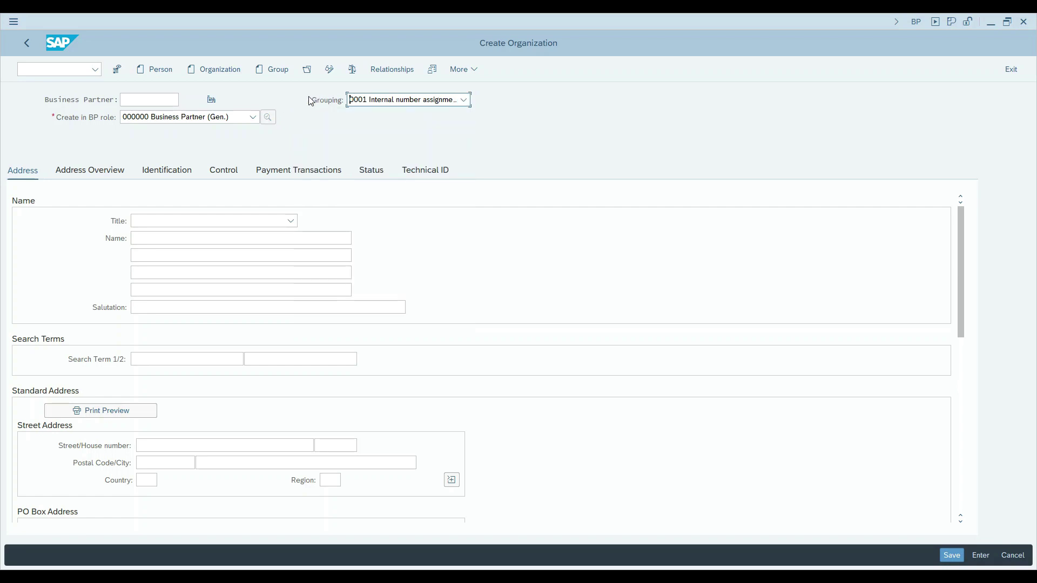
pyautogui.click(363, 104)
pyautogui.click(416, 115)
# Set the organization's title to 0003 Company and enter API - Plant Vendor as the first part of its name
pyautogui.click(142, 219)
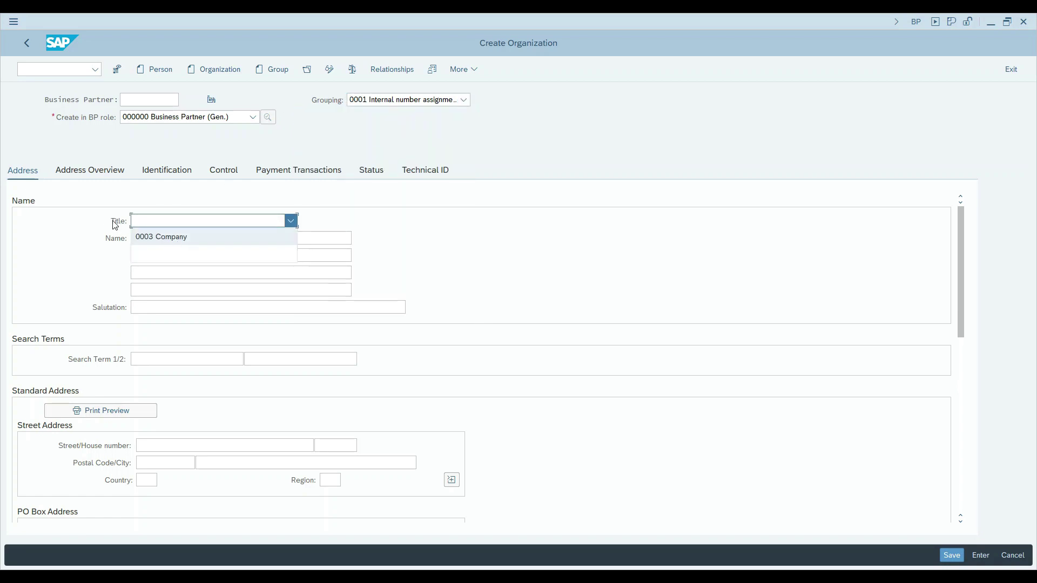
pyautogui.click(161, 237)
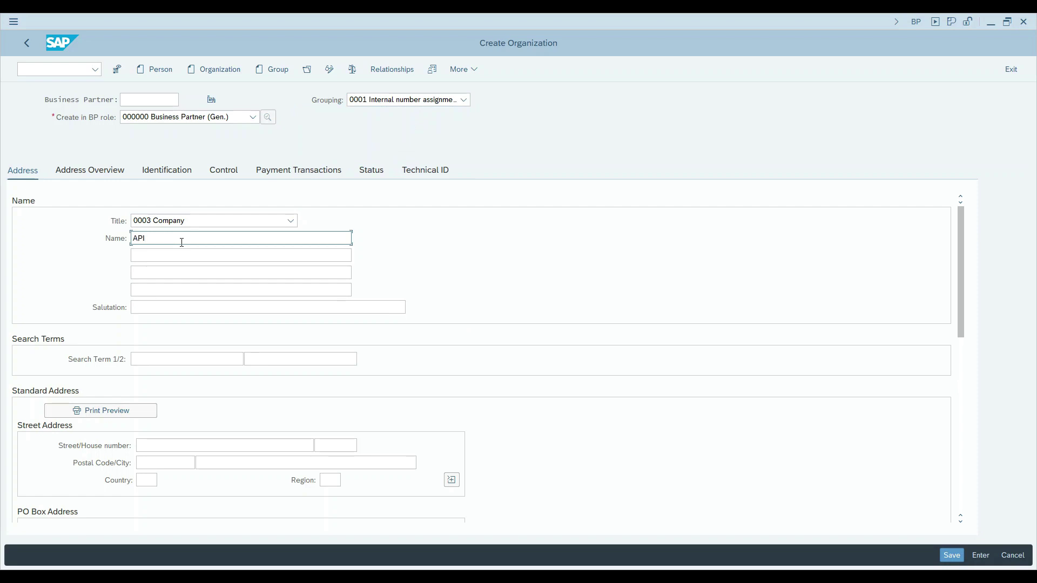
pyautogui.write('API - pLANT vEND')
pyautogui.press('BackSpace')
pyautogui.press('BackSpace')
pyautogui.press('BackSpace')
pyautogui.press('BackSpace')
pyautogui.press('BackSpace')
pyautogui.press('BackSpace')
pyautogui.press('BackSpace')
pyautogui.press('BackSpace')
pyautogui.press('BackSpace')
pyautogui.press('BackSpace')
pyautogui.write('Plant Vend')
# Show the logged-in user instead of the transaction code in the session status, and complete the organization's name with 001
pyautogui.click(896, 22)
pyautogui.click(952, 22)
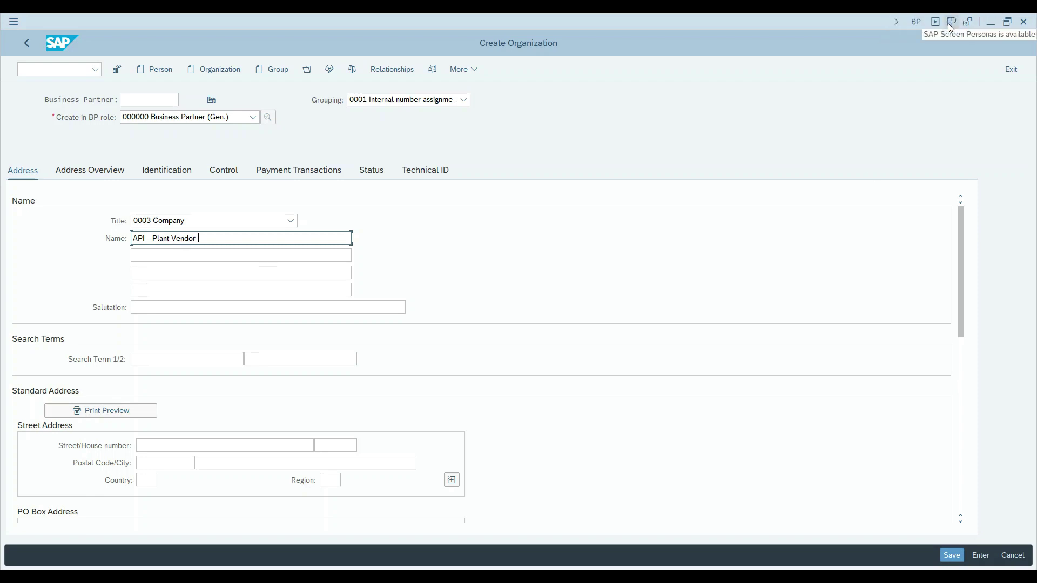
pyautogui.click(916, 21)
pyautogui.click(937, 80)
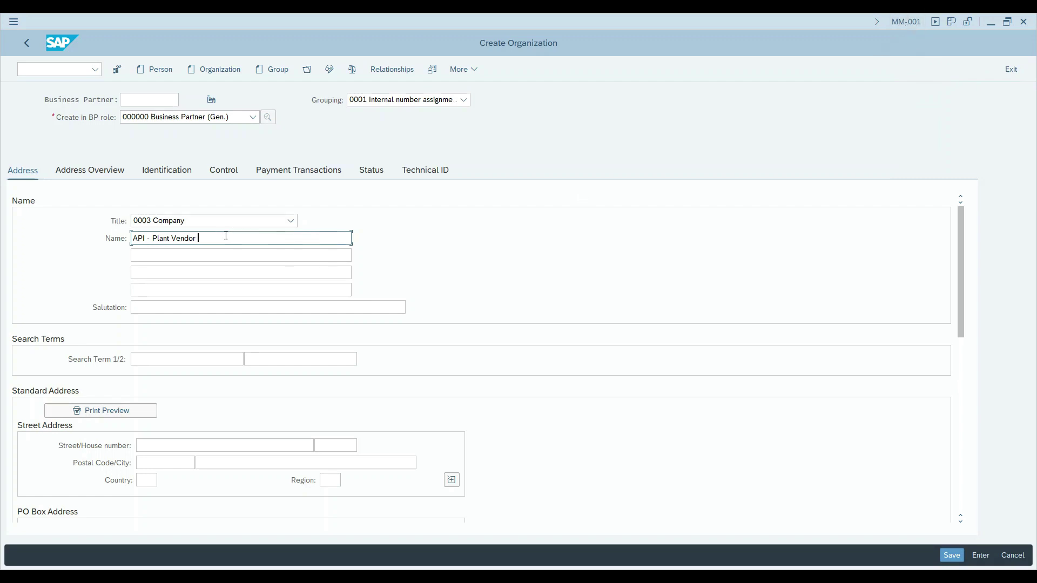
pyautogui.write('001')
pyautogui.click(70, 328)
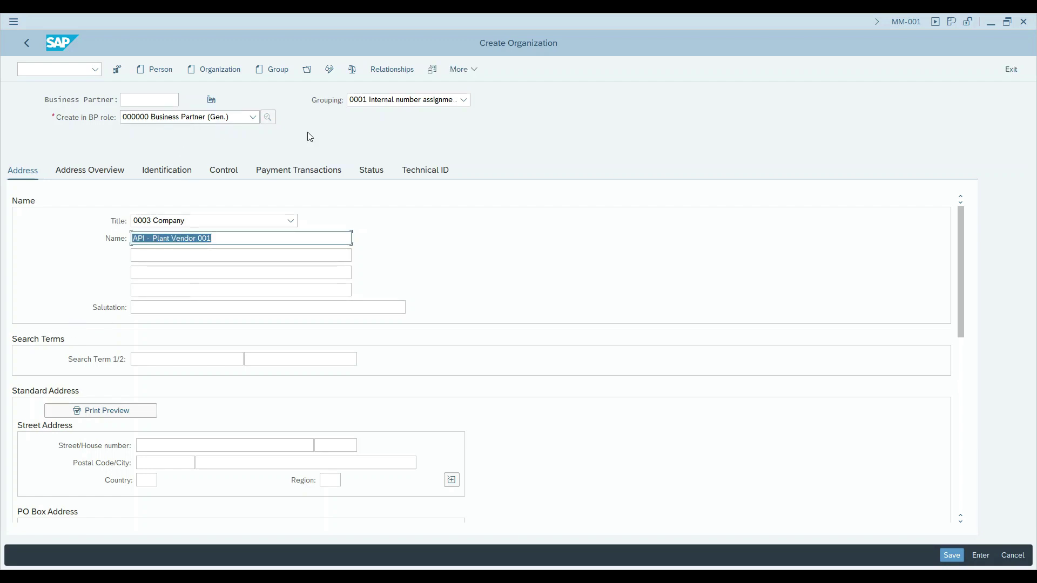
# Change the BP role to FLVN01 Vendor and choose to create the business partner directly in that role
pyautogui.click(154, 119)
pyautogui.click(154, 122)
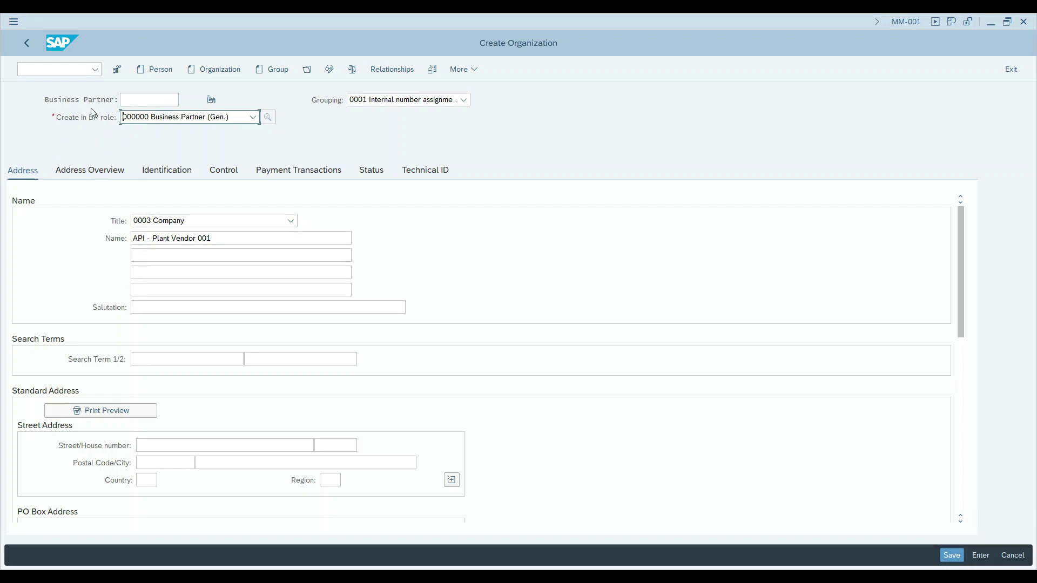
pyautogui.click(141, 119)
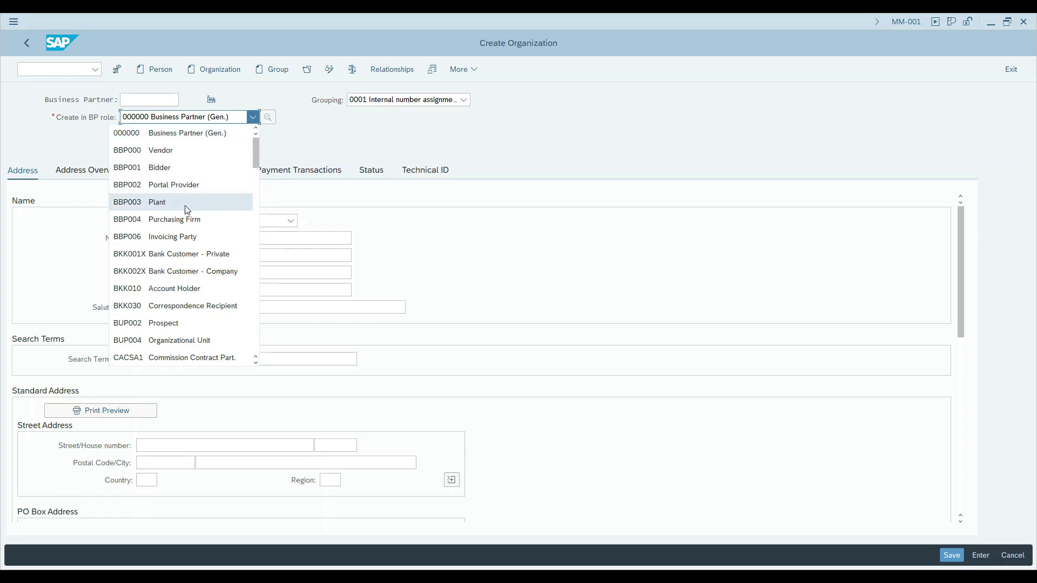
pyautogui.scroll(-1, 189, 237)
pyautogui.scroll(-5, 190, 249)
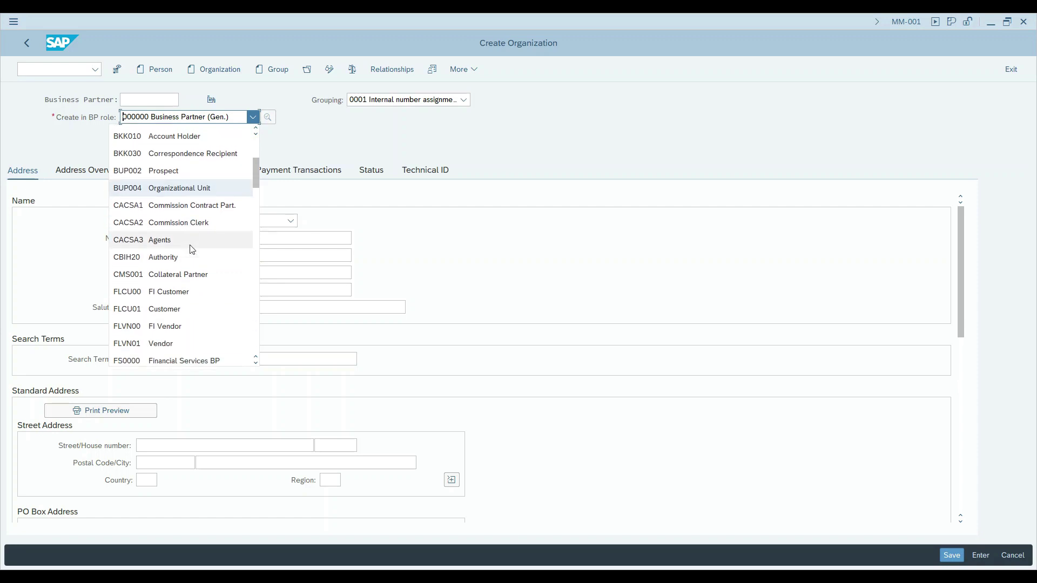
pyautogui.scroll(-3, 189, 307)
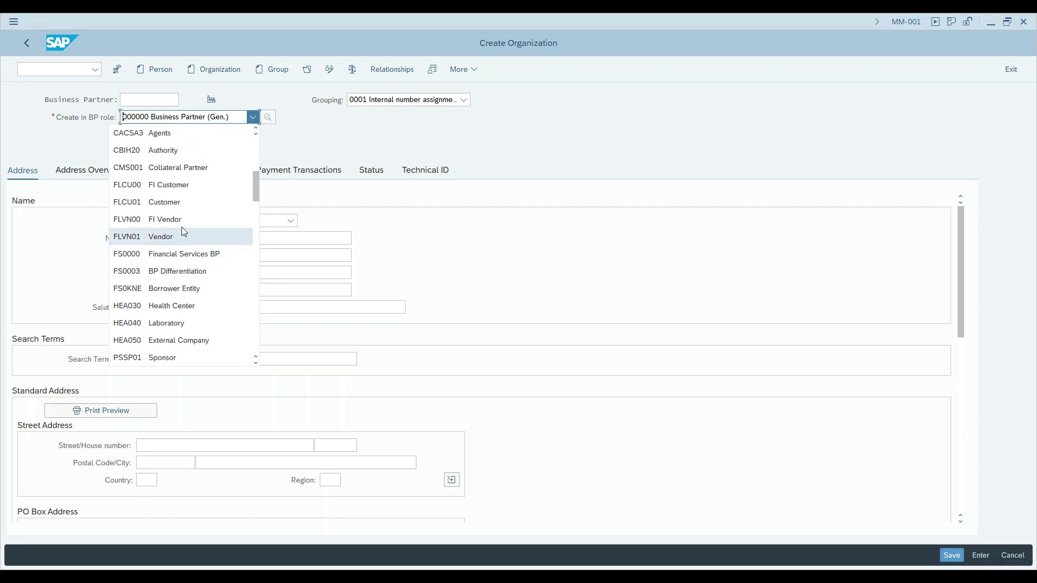
pyautogui.scroll(-6, 144, 265)
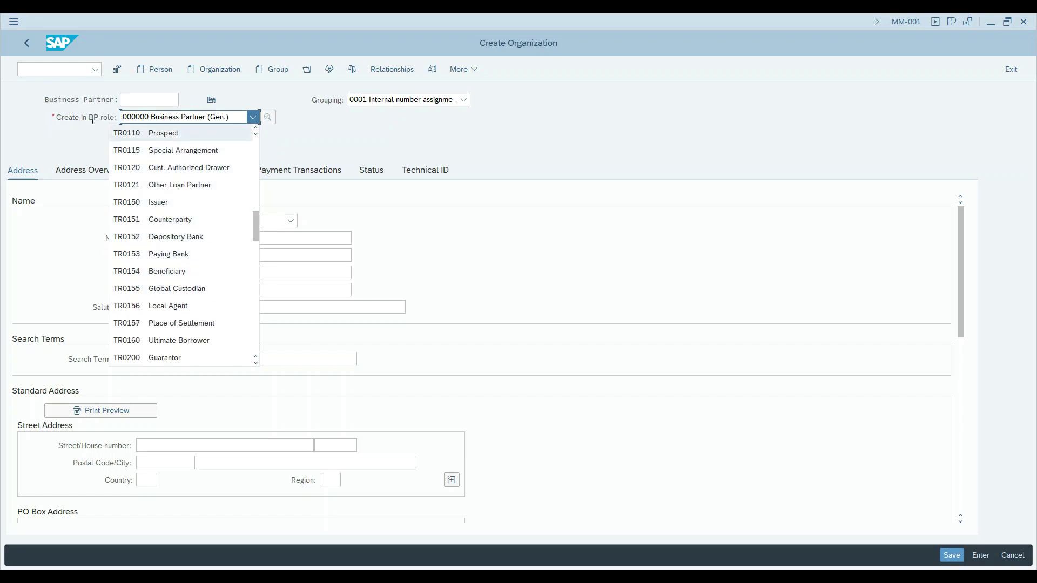
pyautogui.scroll(7, 202, 234)
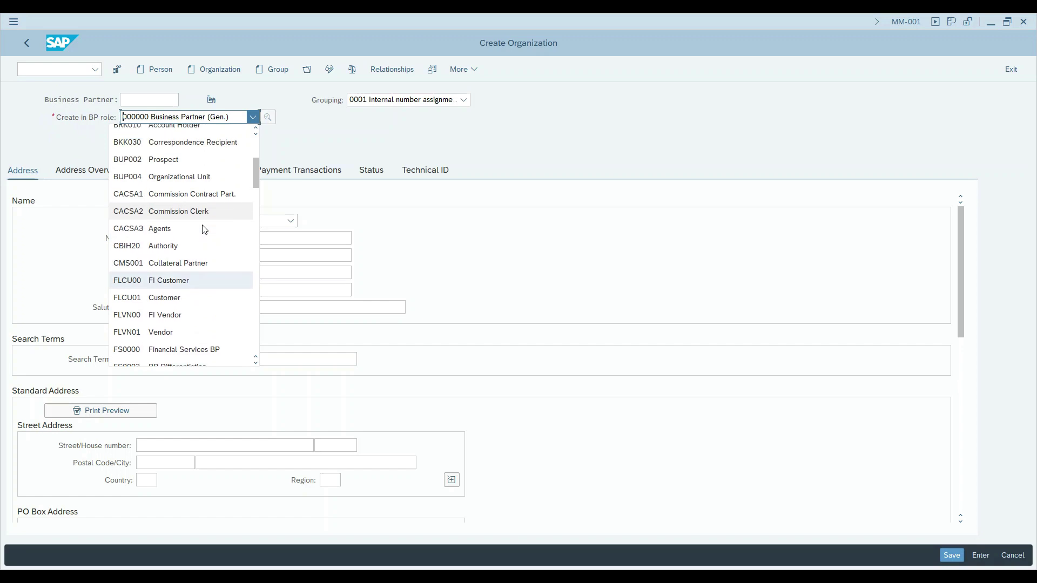
pyautogui.scroll(-2, 205, 229)
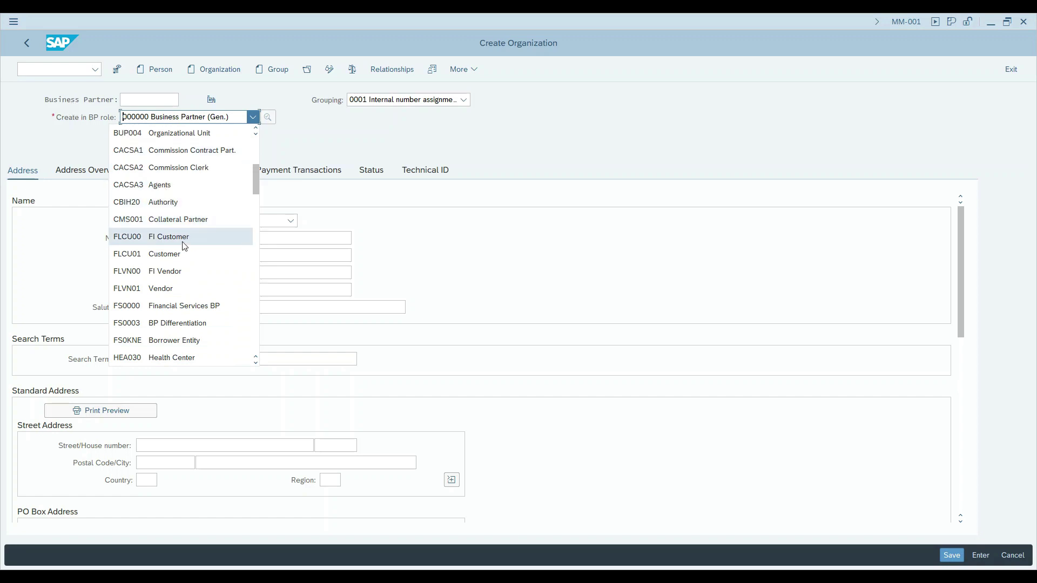
pyautogui.click(168, 289)
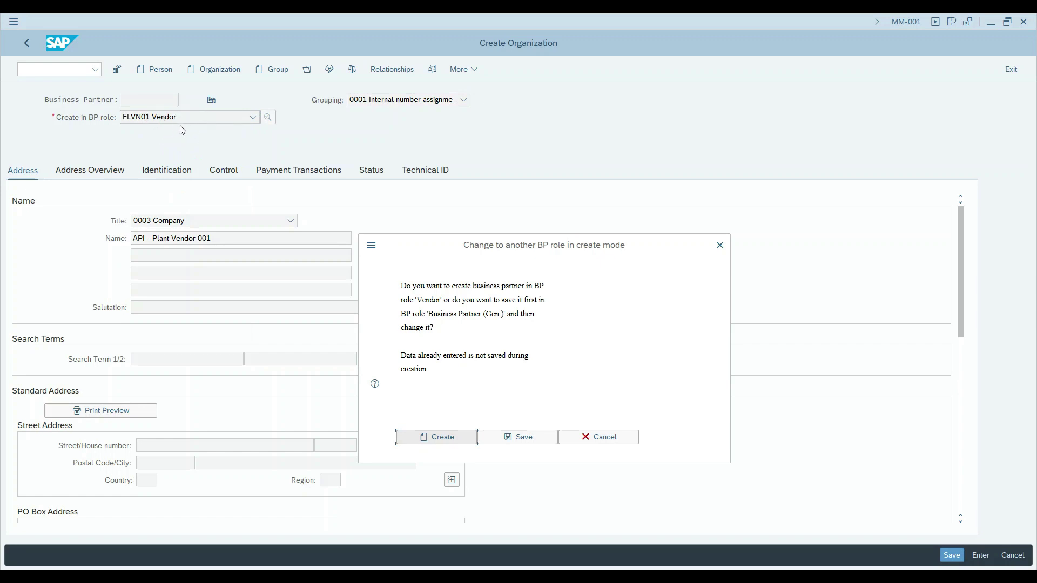
pyautogui.moveTo(426, 246); pyautogui.dragTo(399, 179)
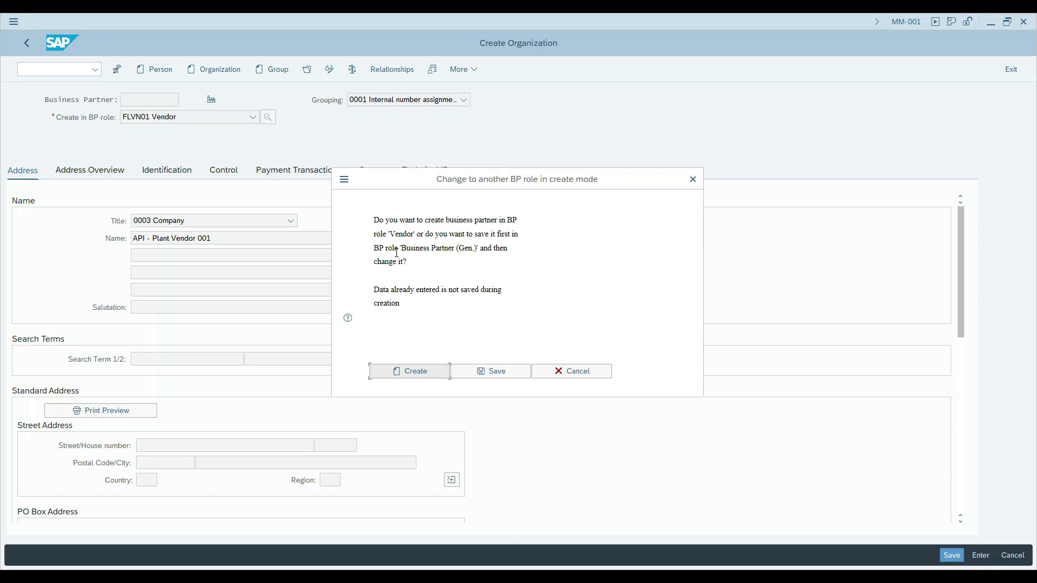
pyautogui.click(419, 377)
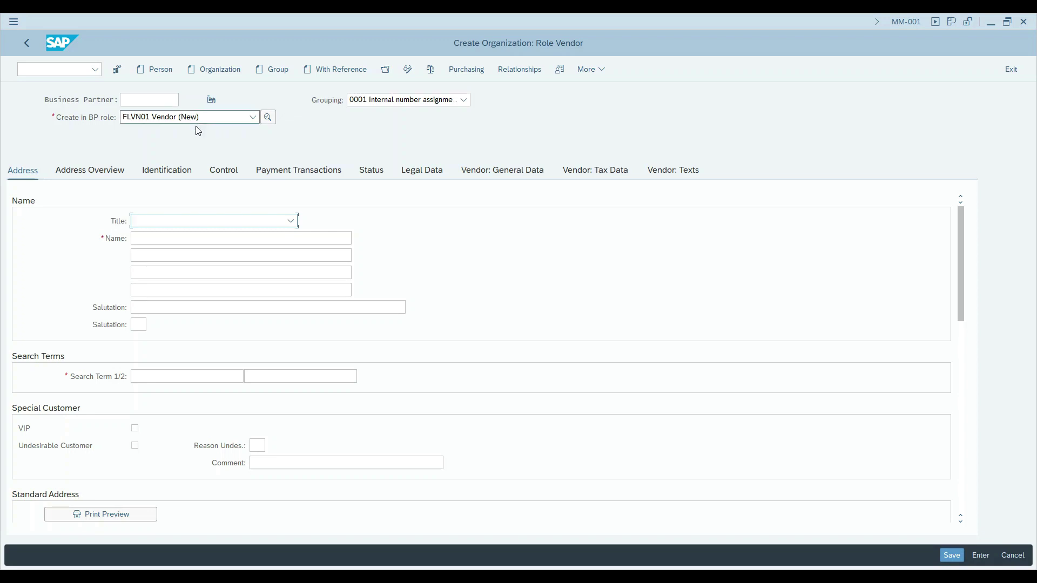
# Set the organization's title to 0003 Company and its name to API - Plant Vendor 001
pyautogui.click(175, 224)
pyautogui.click(139, 237)
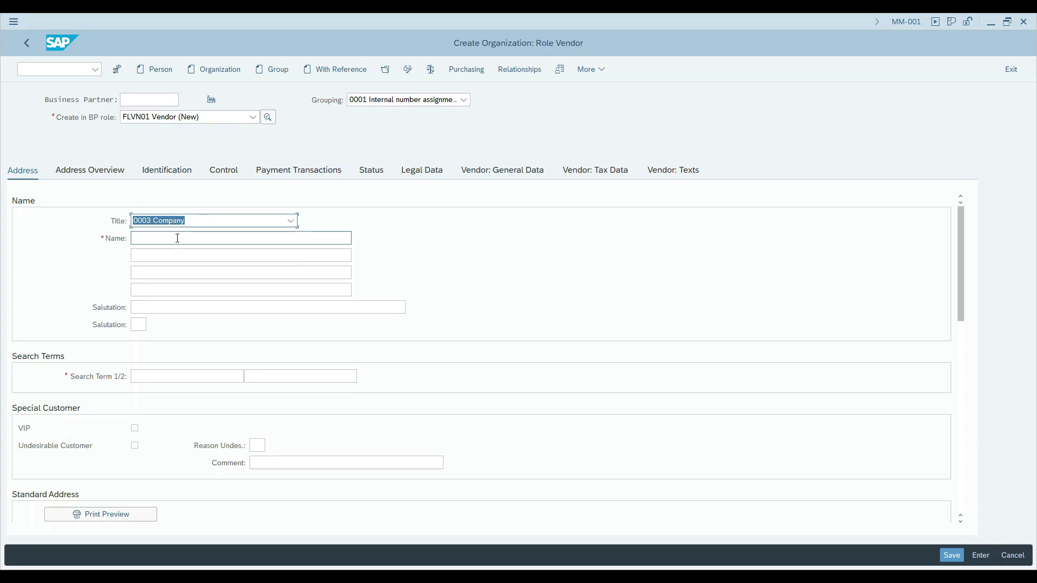
pyautogui.click(177, 239)
pyautogui.write('API -')
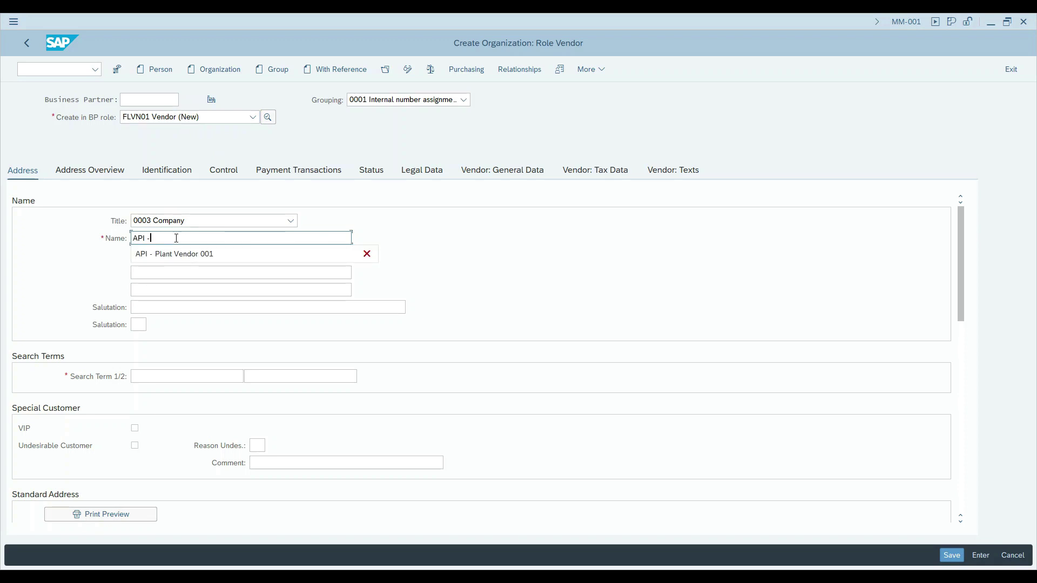
pyautogui.press('Down')
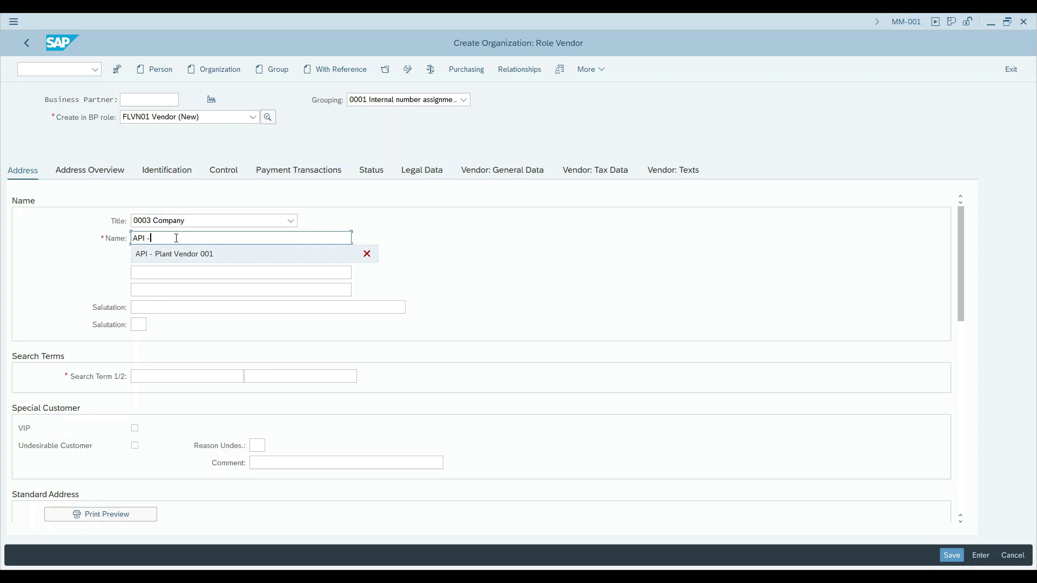
pyautogui.press('Return')
# Enter ENSA001 as the vendor's first search term
pyautogui.click(147, 377)
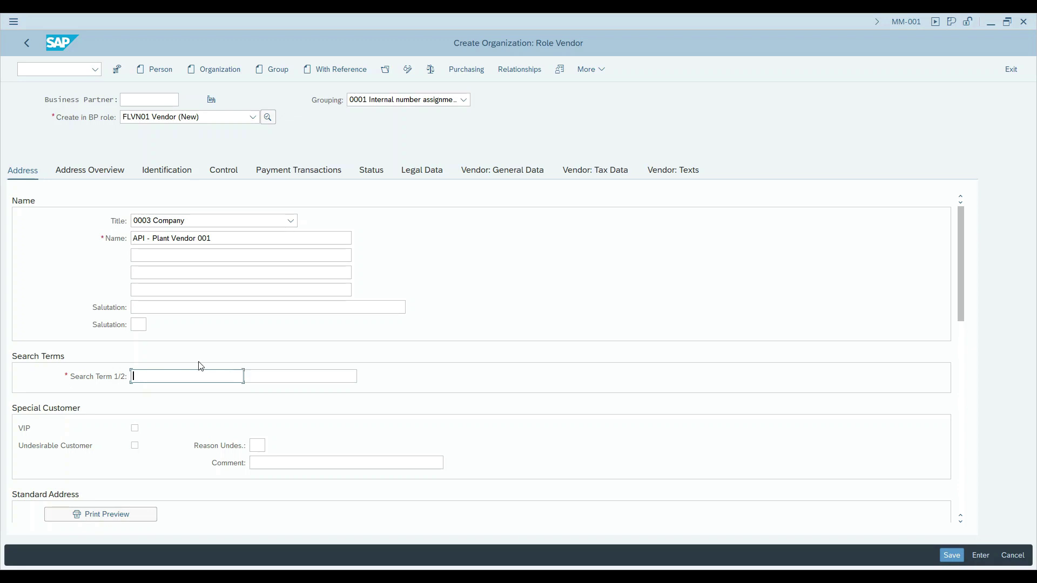
pyautogui.write('001')
pyautogui.write('ENSA')
pyautogui.click(205, 374)
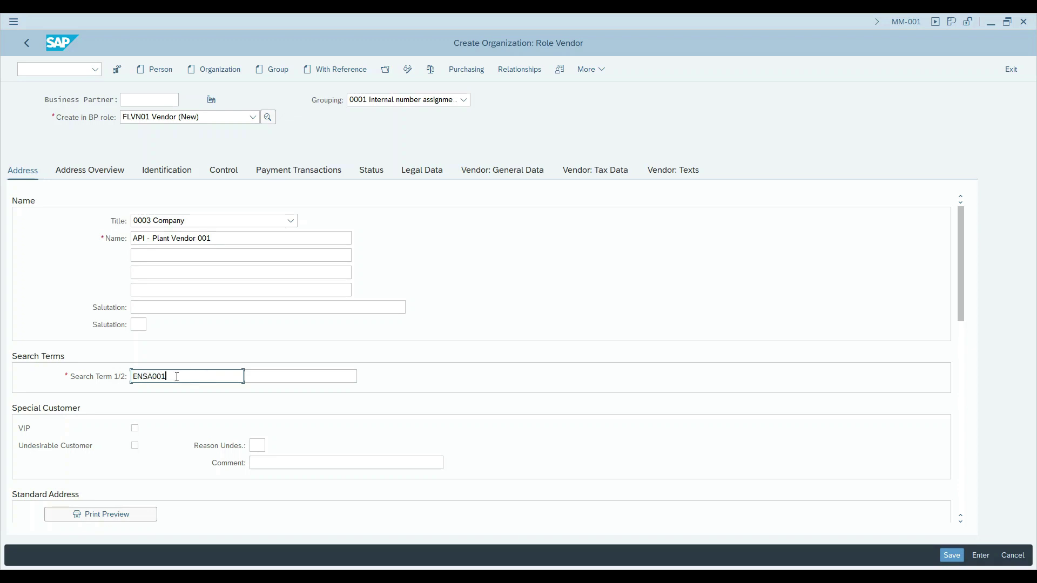
pyautogui.click(148, 380)
pyautogui.scroll(-4, 154, 372)
pyautogui.scroll(3, 146, 363)
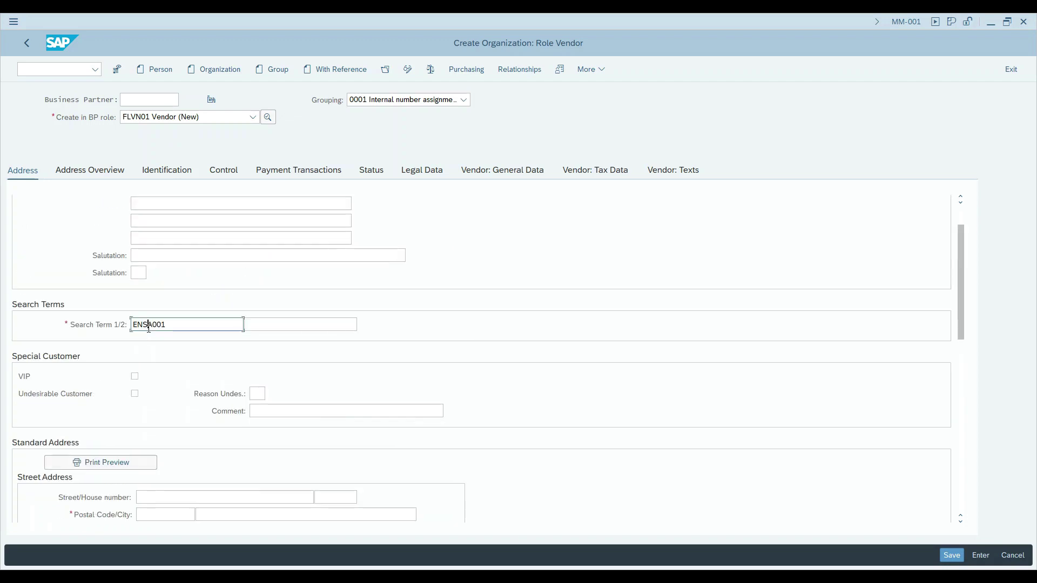
pyautogui.click(72, 322)
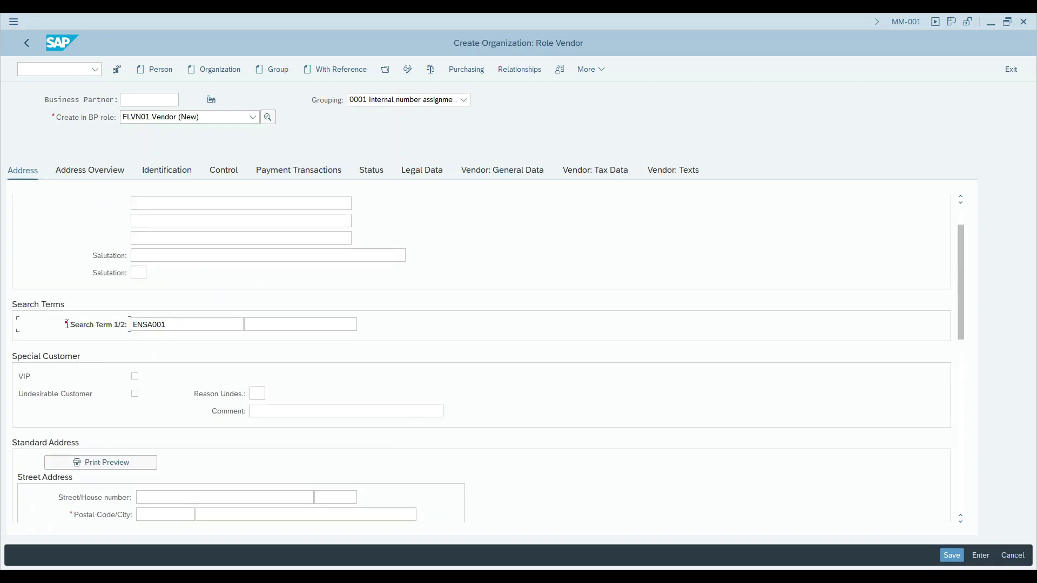
# Fill in the street address with the postal code, city Valencia and country ES
pyautogui.scroll(-3, 93, 348)
pyautogui.click(154, 409)
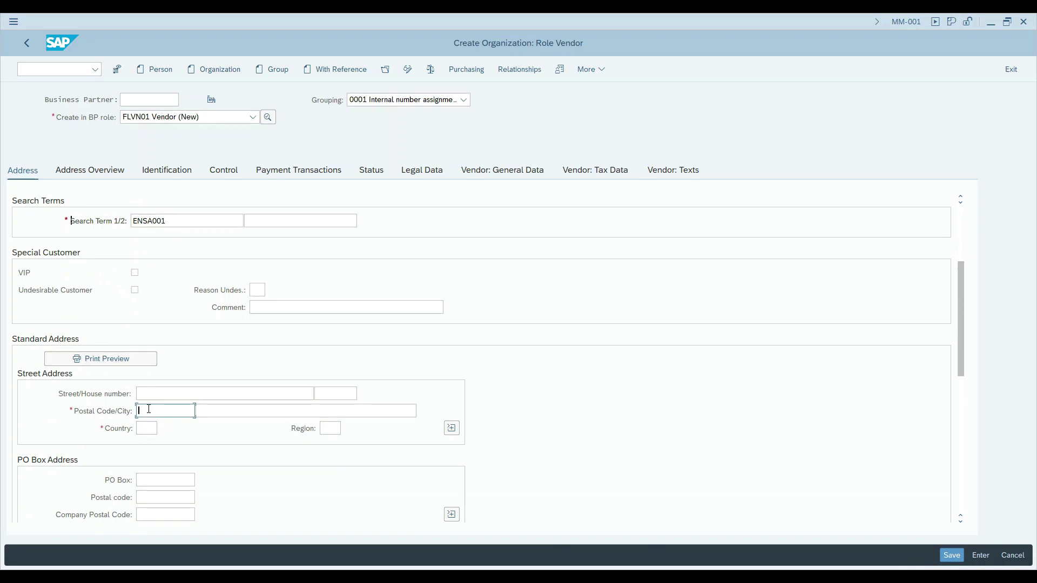
pyautogui.write('66')
pyautogui.write('128')
pyautogui.click(140, 427)
pyautogui.write('ES')
pyautogui.click(333, 431)
pyautogui.click(278, 409)
pyautogui.write('V')
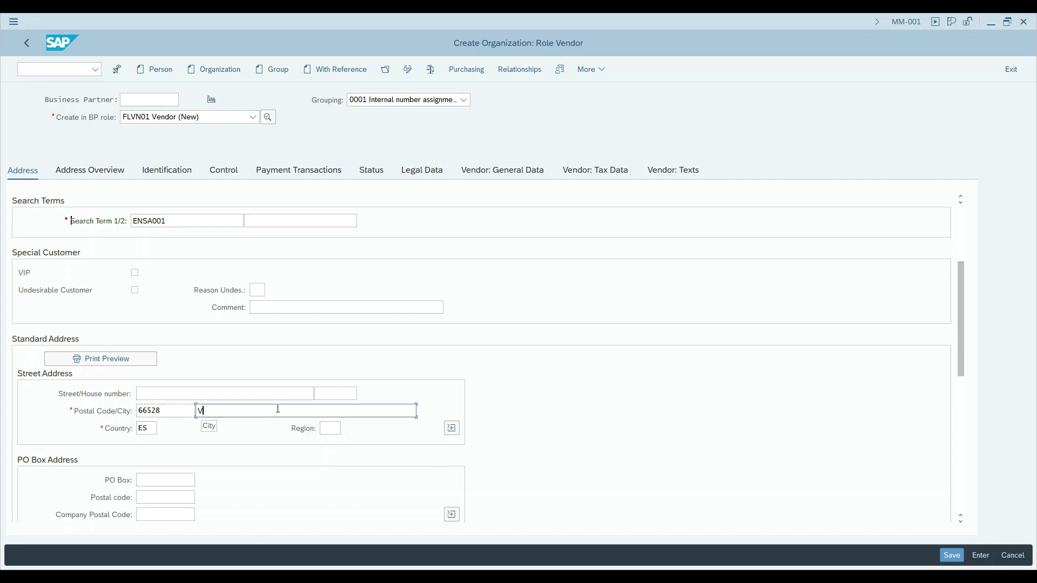
pyautogui.write('alencia')
# Set the region of the vendor's street address to 46
pyautogui.click(153, 478)
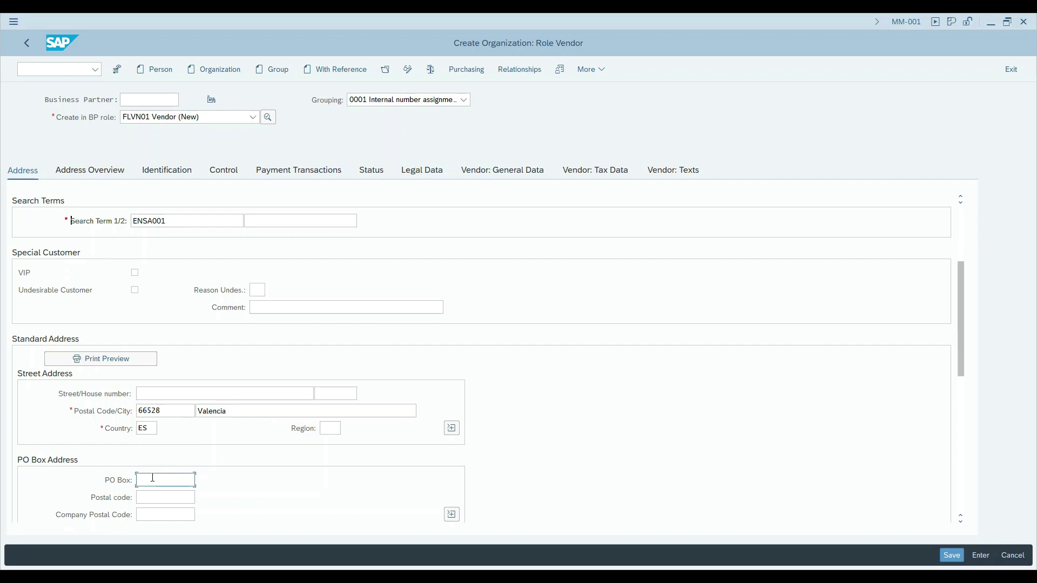
pyautogui.scroll(-3, 156, 477)
pyautogui.click(339, 323)
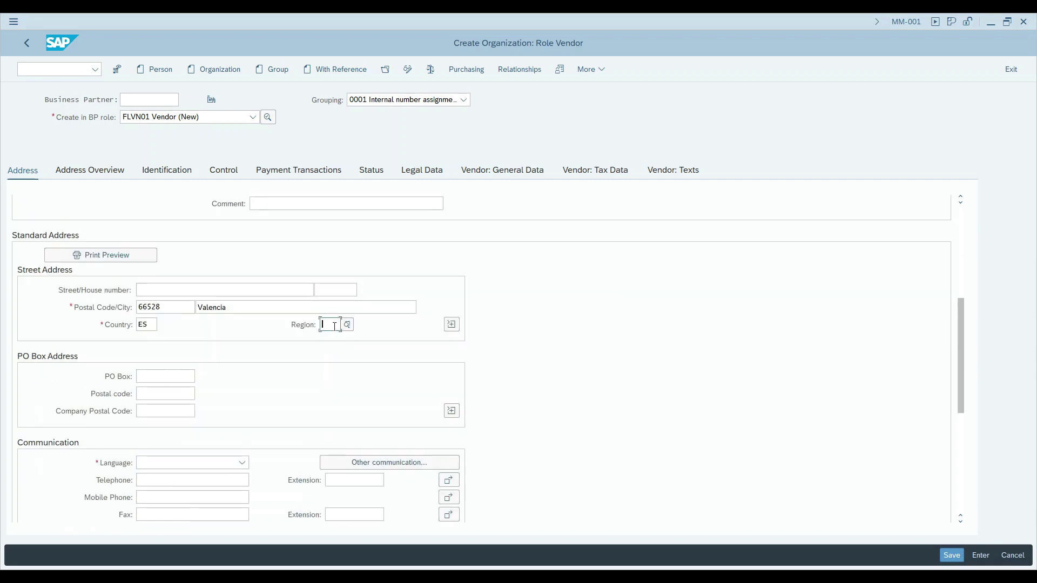
pyautogui.write("'-")
pyautogui.scroll(1, 345, 354)
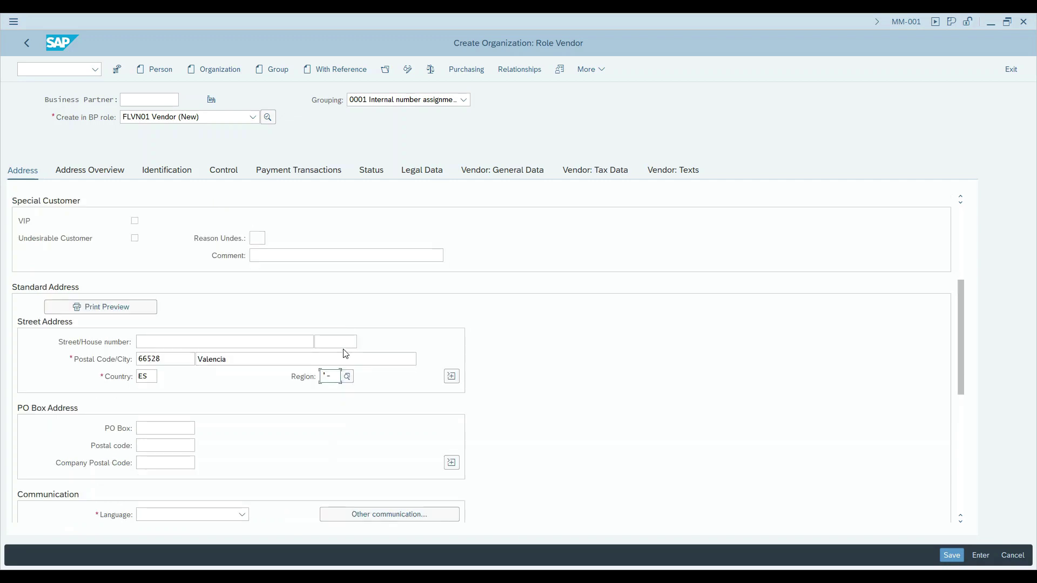
pyautogui.write('46')
pyautogui.scroll(-1, 277, 423)
# Set the vendor's communication language to EN English
pyautogui.click(188, 464)
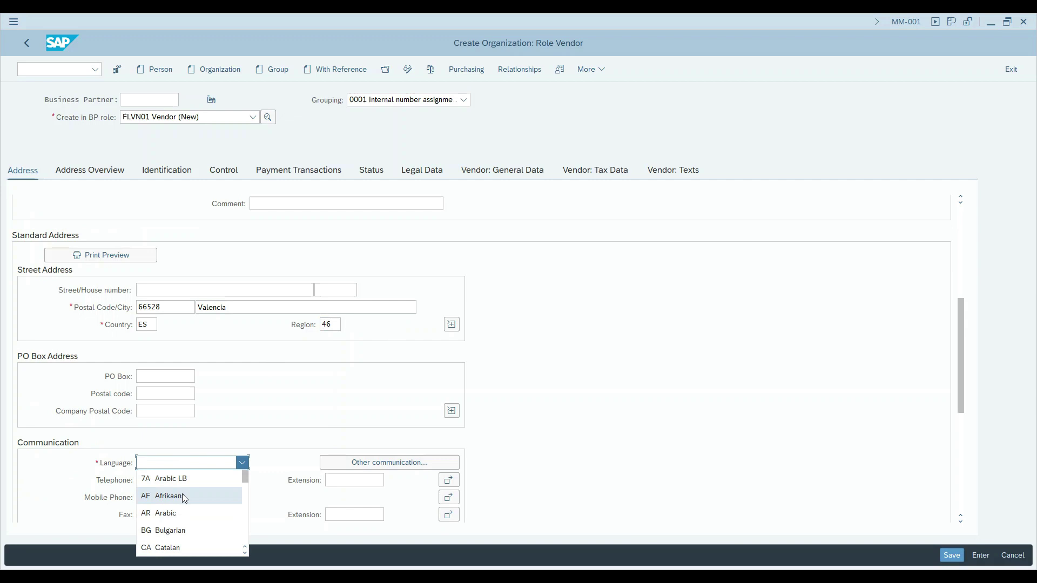
pyautogui.scroll(-5, 183, 495)
pyautogui.scroll(-5, 185, 498)
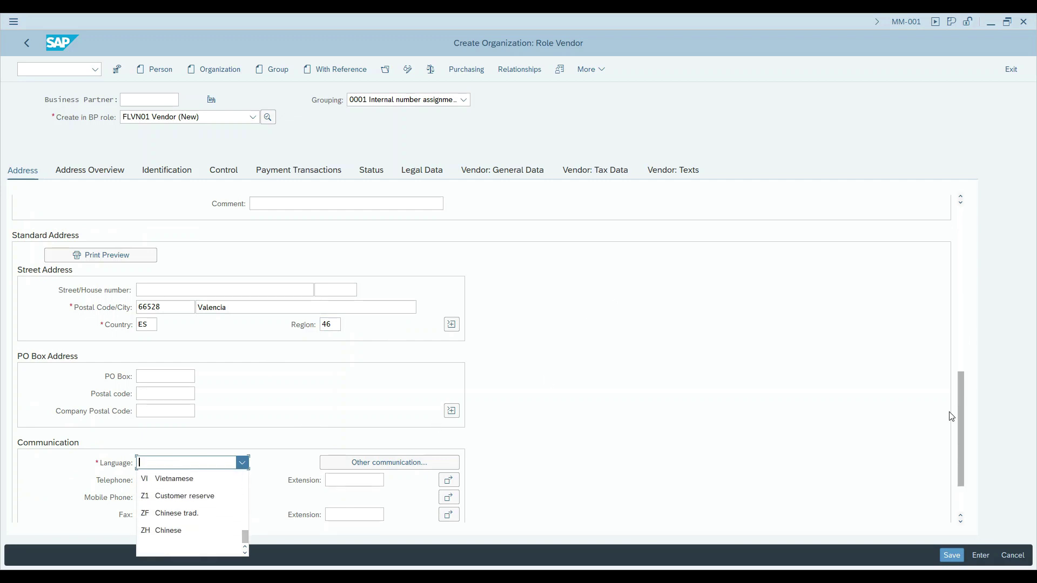
pyautogui.scroll(3, 162, 485)
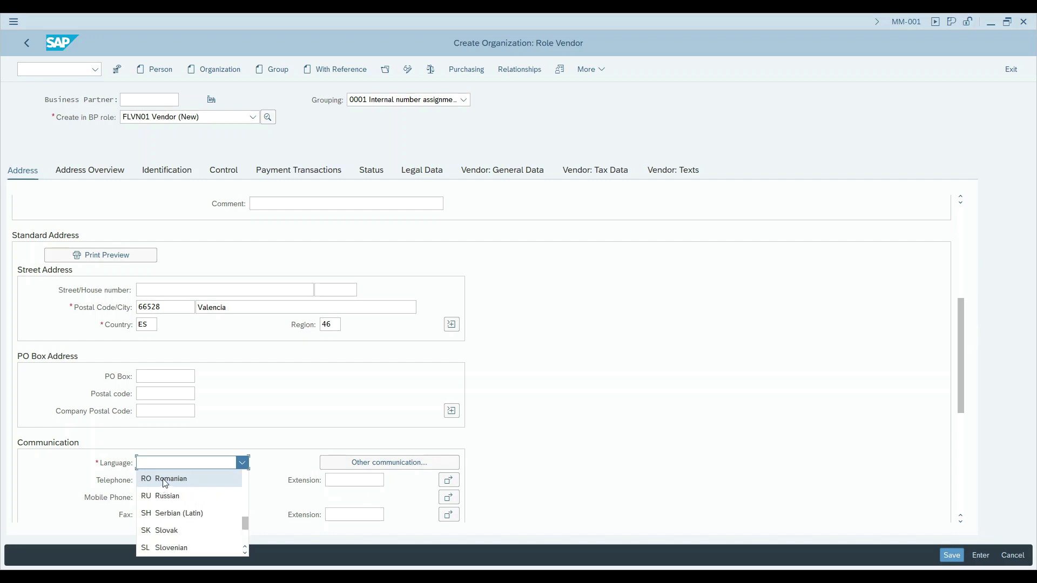
pyautogui.moveTo(246, 524); pyautogui.dragTo(249, 490)
pyautogui.scroll(-1, 248, 488)
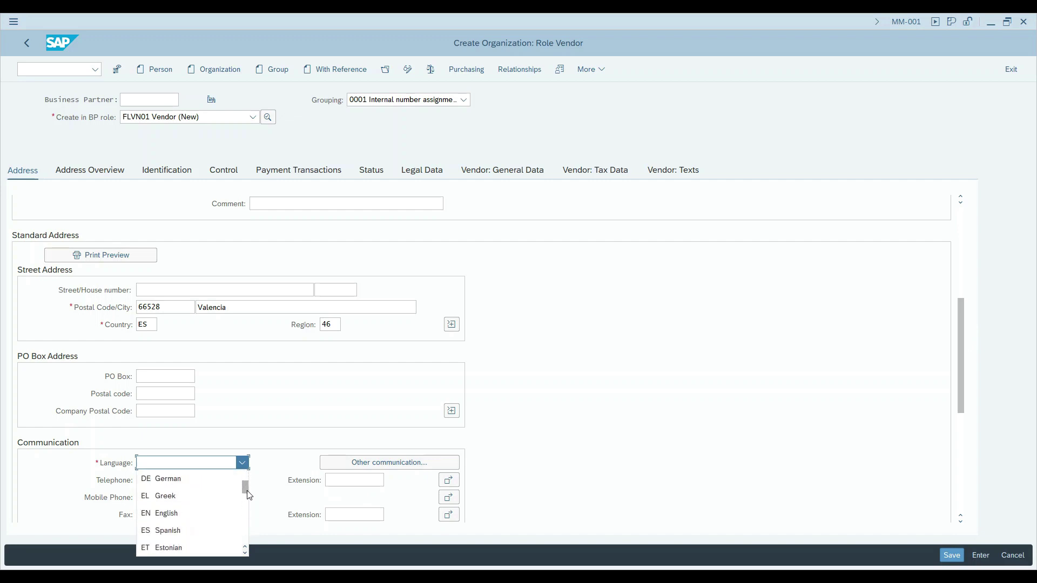
pyautogui.click(184, 512)
pyautogui.scroll(-9, 281, 424)
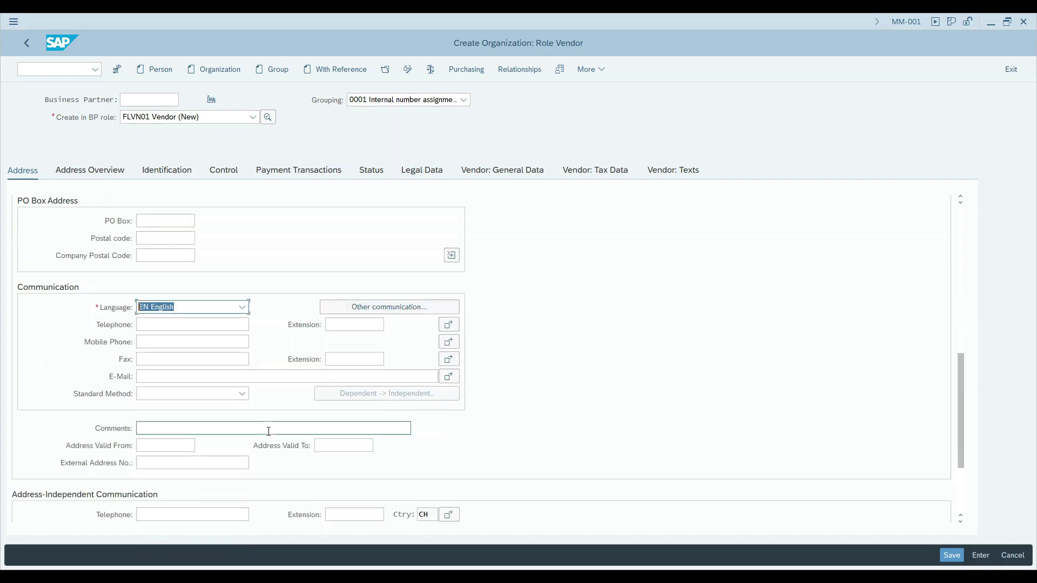
pyautogui.scroll(15, 270, 441)
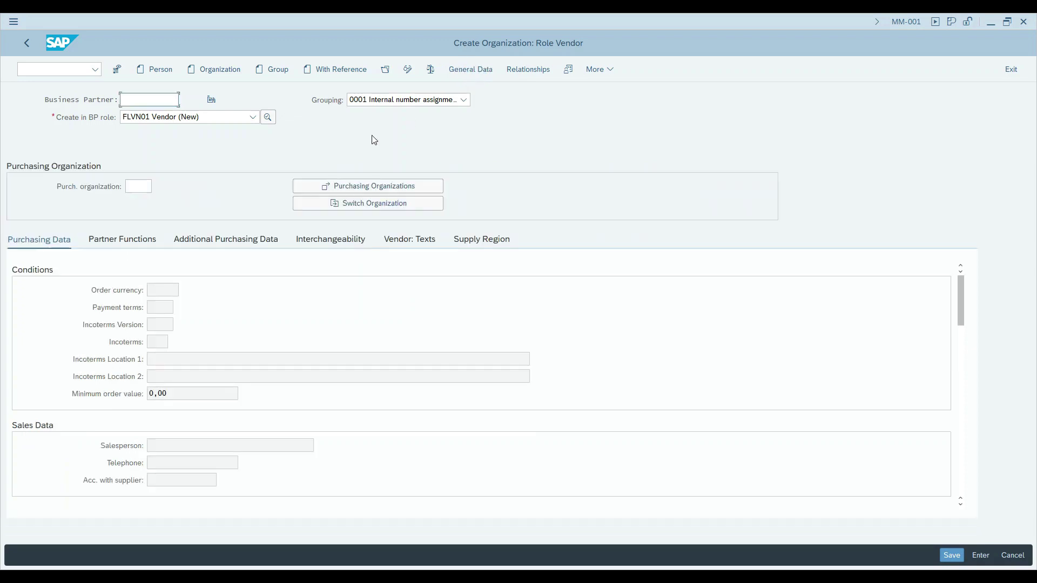
# Assign purchasing organization DE00 in the vendor's purchasing data
pyautogui.click(137, 190)
pyautogui.write('DE00')
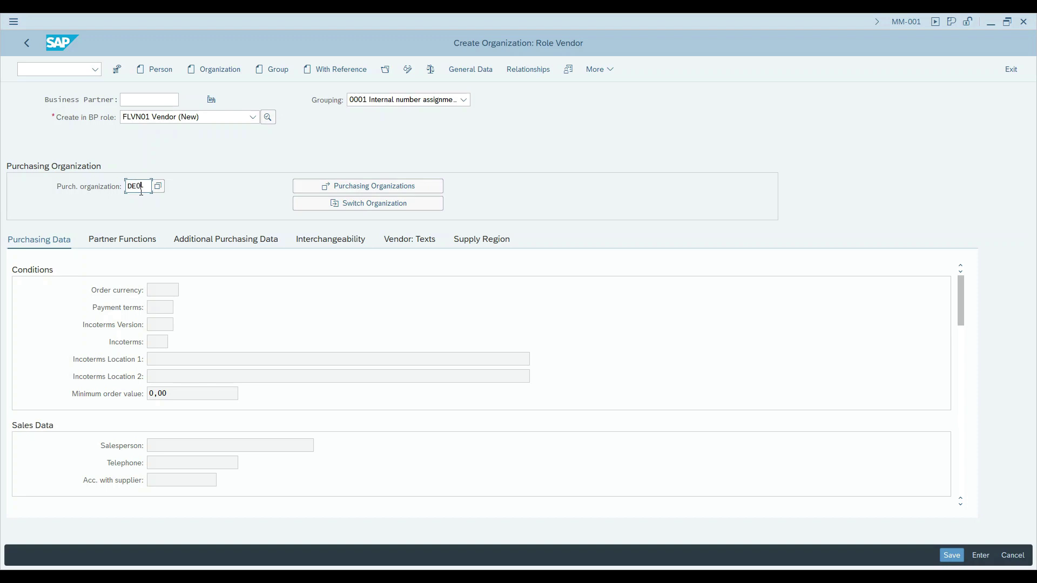
pyautogui.press('Return')
# Set the order currency to USD and the payment terms to 0001 in the purchasing conditions
pyautogui.click(163, 307)
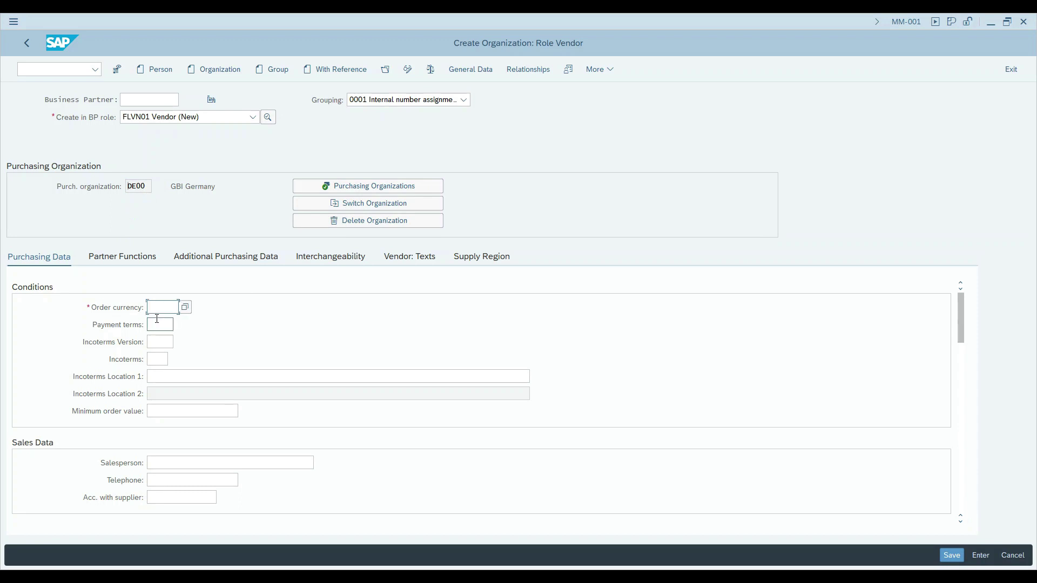
pyautogui.write('USD')
pyautogui.press('Tab')
pyautogui.write('0001')
pyautogui.press('Return')
pyautogui.scroll(-10, 167, 387)
pyautogui.scroll(6, 171, 386)
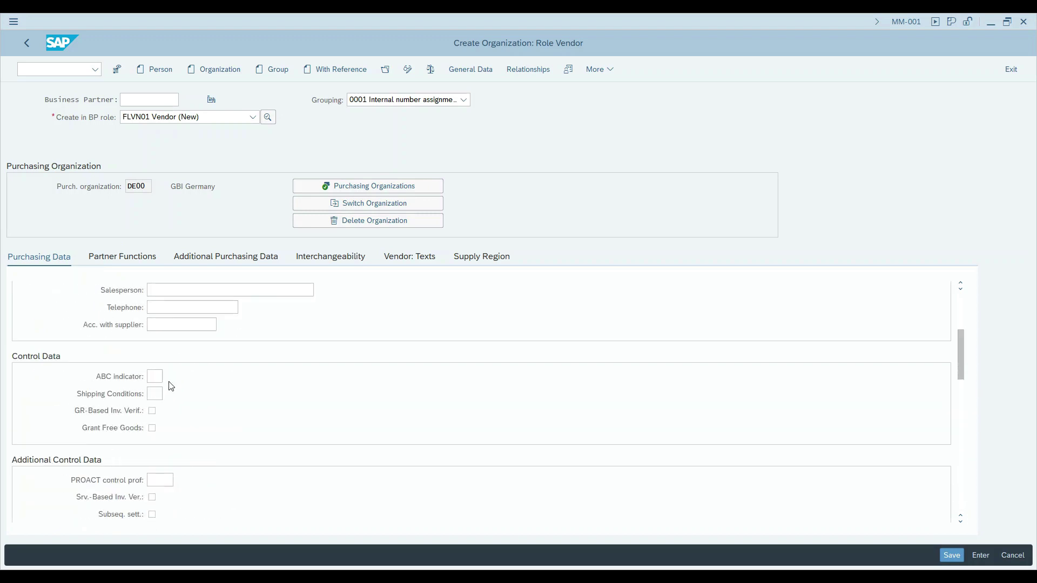
pyautogui.scroll(5, 171, 386)
# Add partner function VN for the purchasing organization and check the vendor texts
pyautogui.click(126, 256)
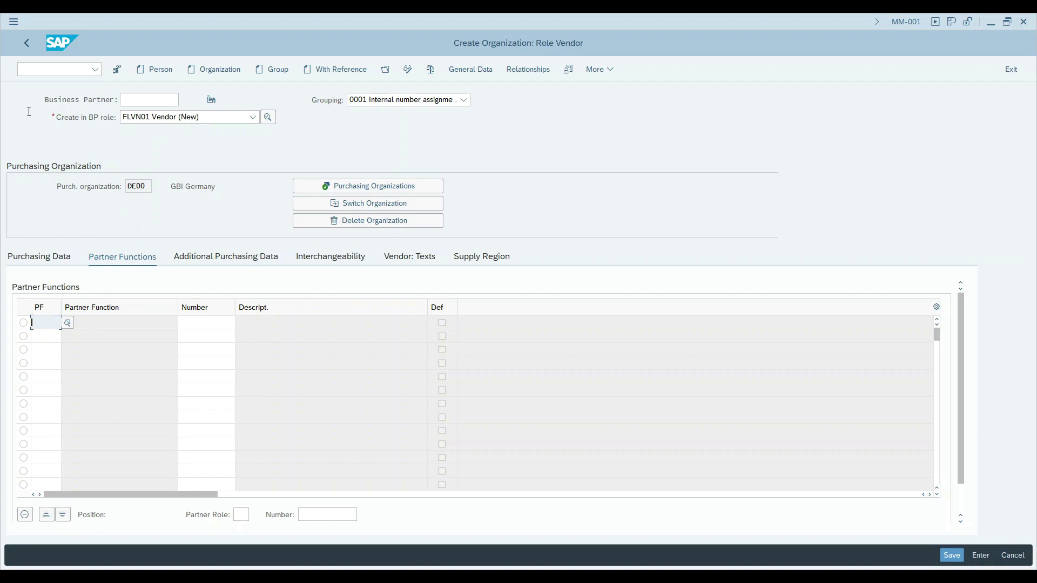
pyautogui.write('VN')
pyautogui.press('Return')
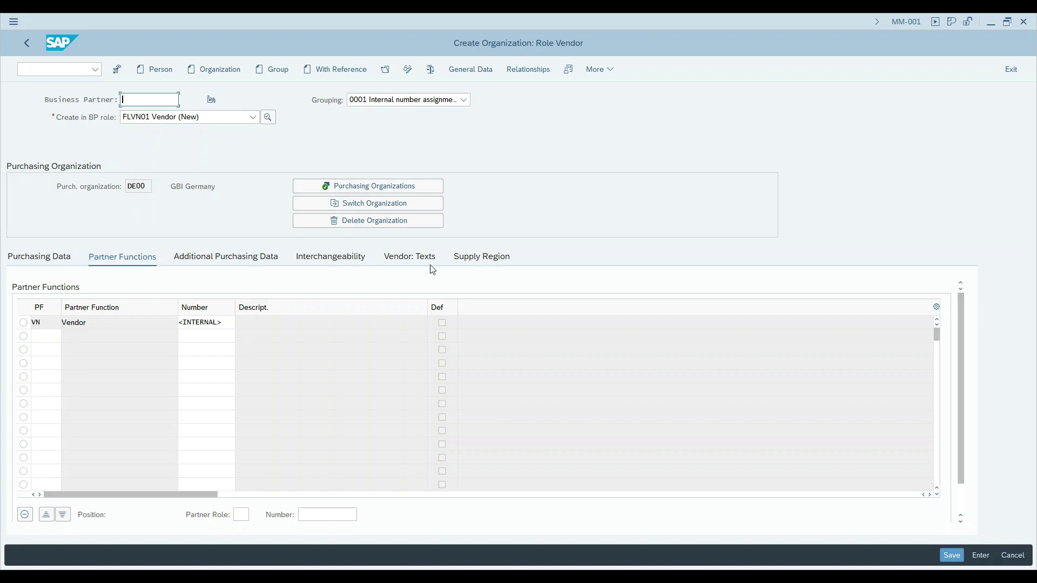
pyautogui.click(407, 258)
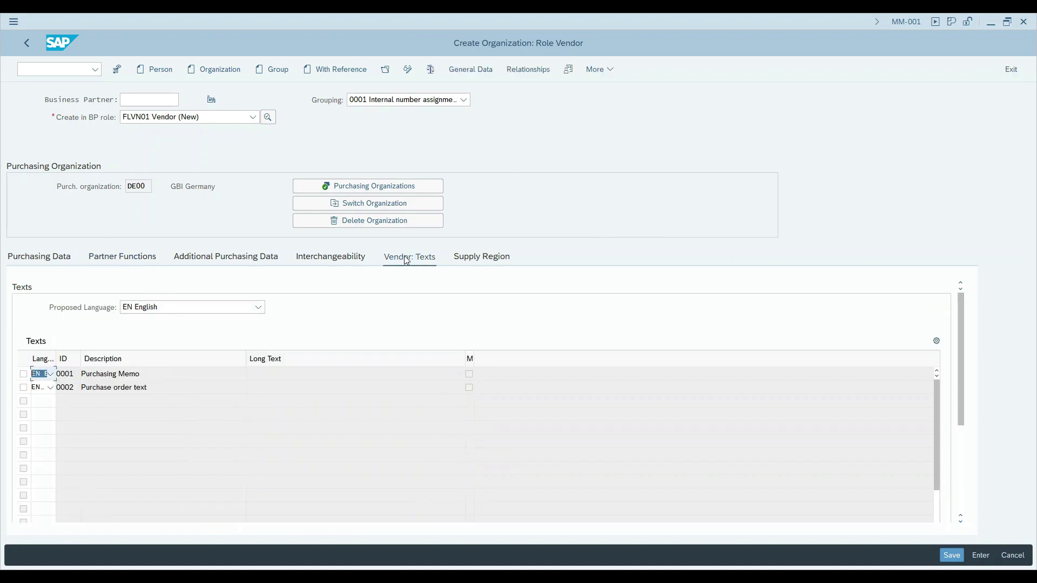
pyautogui.click(47, 258)
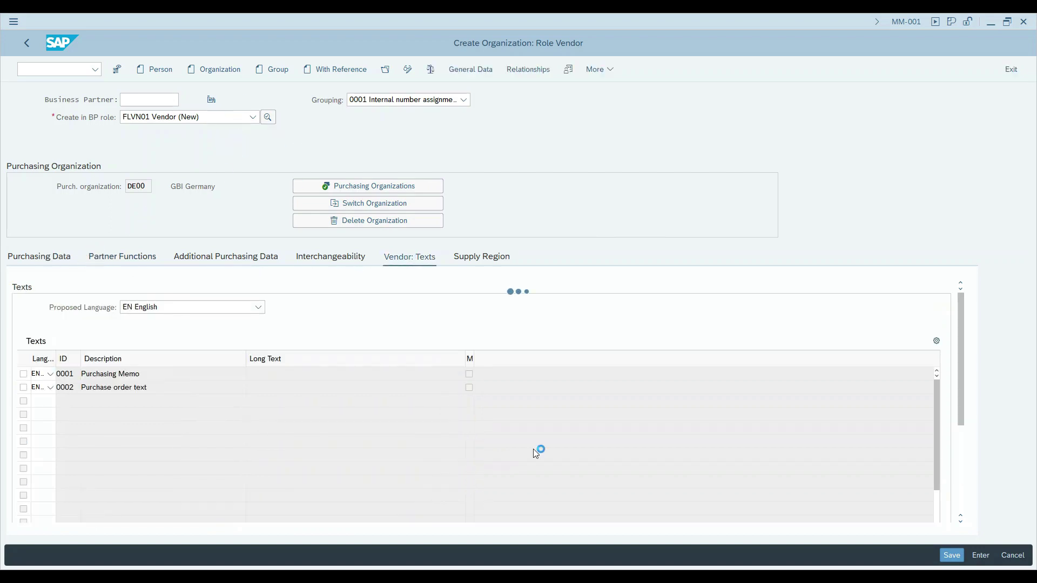
# Save the new vendor organization with its general and purchasing data
pyautogui.click(958, 557)
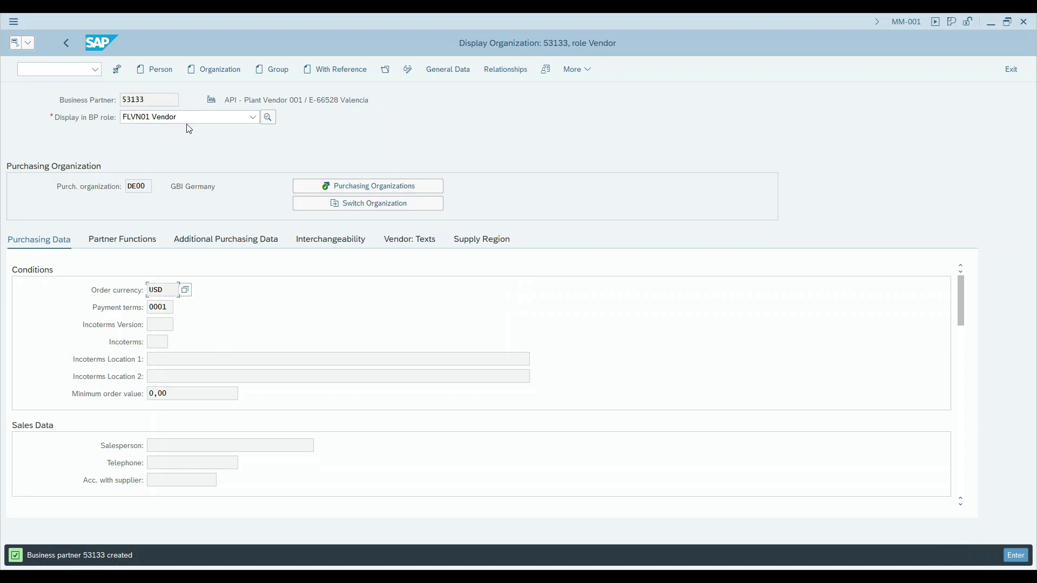
# Review the saved vendor's purchasing conditions and available business partner roles, keeping FLVN01 Vendor as the displayed role
pyautogui.click(162, 307)
pyautogui.click(161, 324)
pyautogui.click(160, 342)
pyautogui.click(160, 377)
pyautogui.click(161, 359)
pyautogui.click(160, 345)
pyautogui.click(157, 324)
pyautogui.click(162, 118)
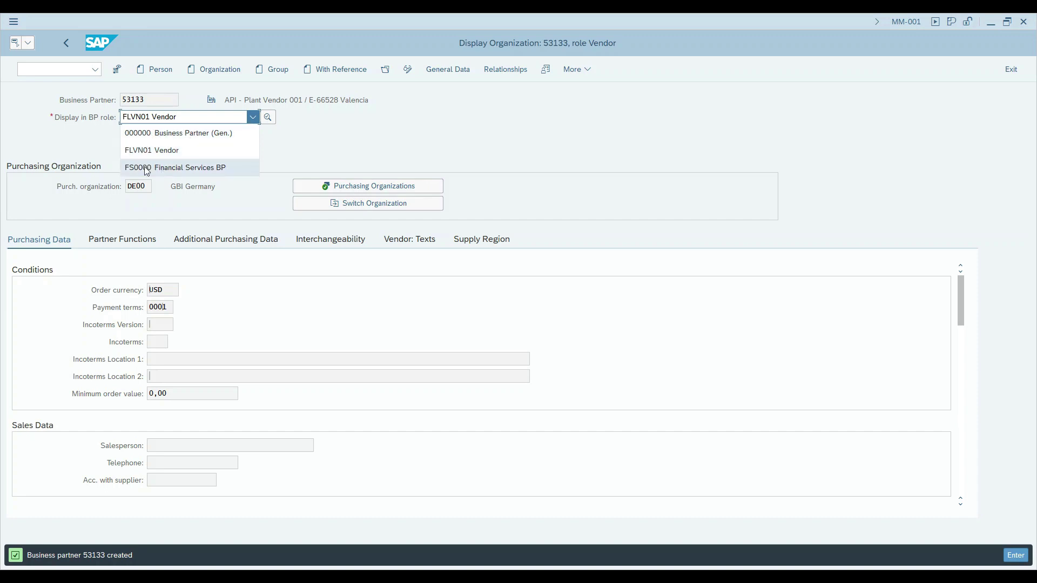
pyautogui.click(174, 151)
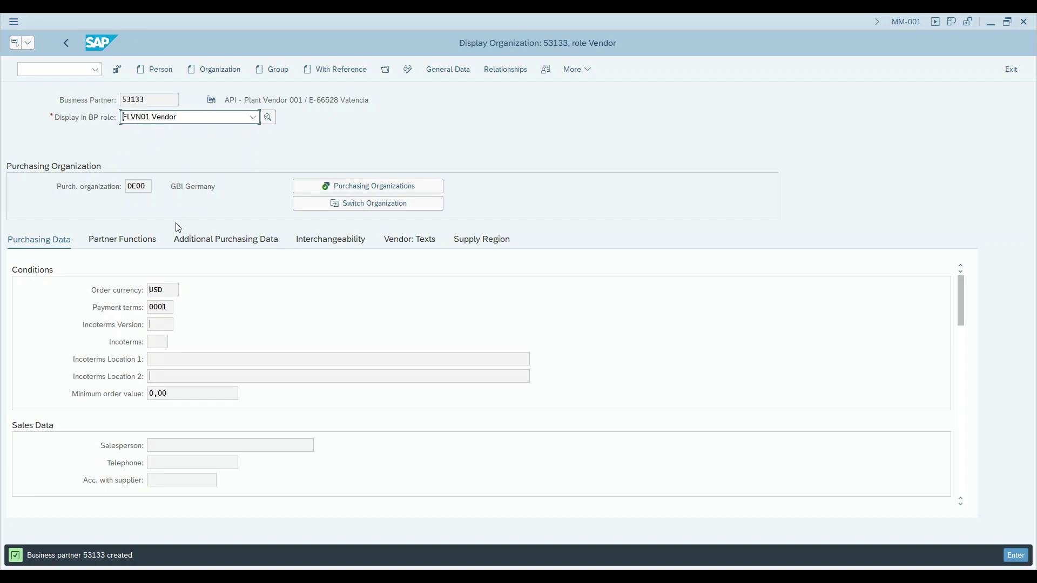
# Examine the saved vendor's partner function VN and its assigned number, comparing it with the FLVN01 Vendor role and purchasing data
pyautogui.click(116, 239)
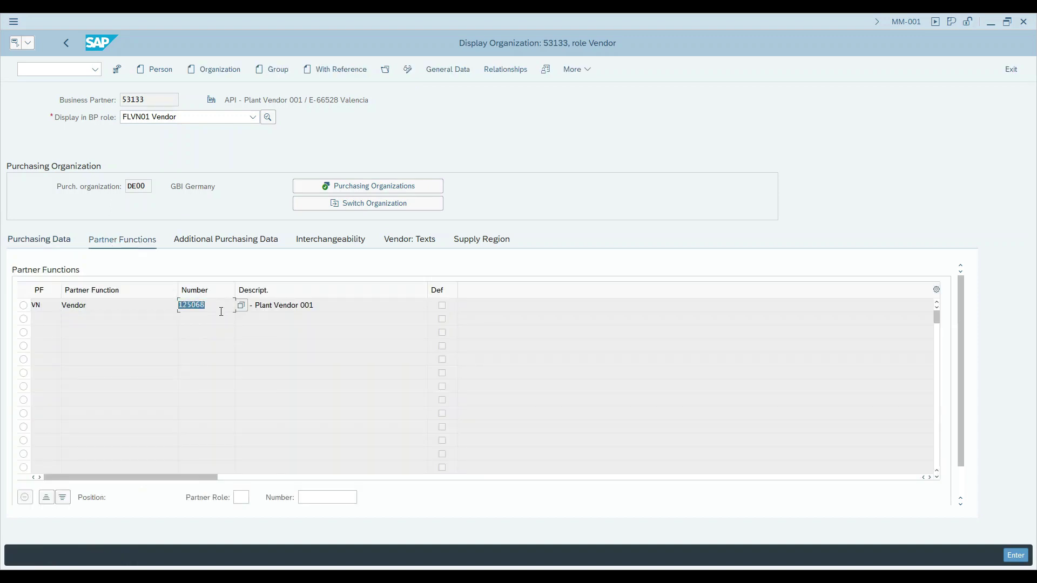
pyautogui.click(182, 307)
pyautogui.moveTo(214, 303); pyautogui.dragTo(109, 300)
pyautogui.click(28, 240)
pyautogui.click(130, 240)
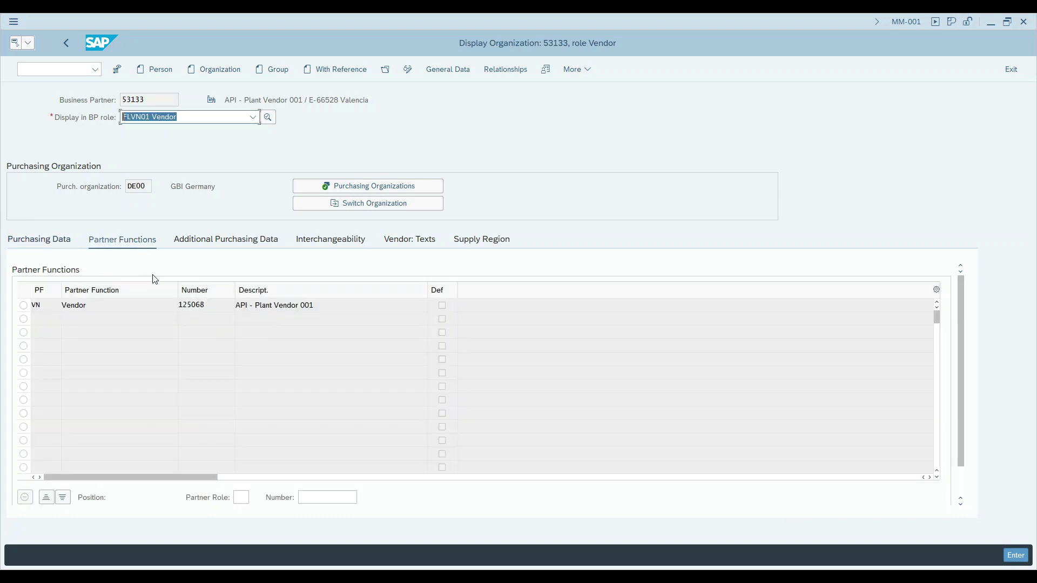
pyautogui.click(216, 311)
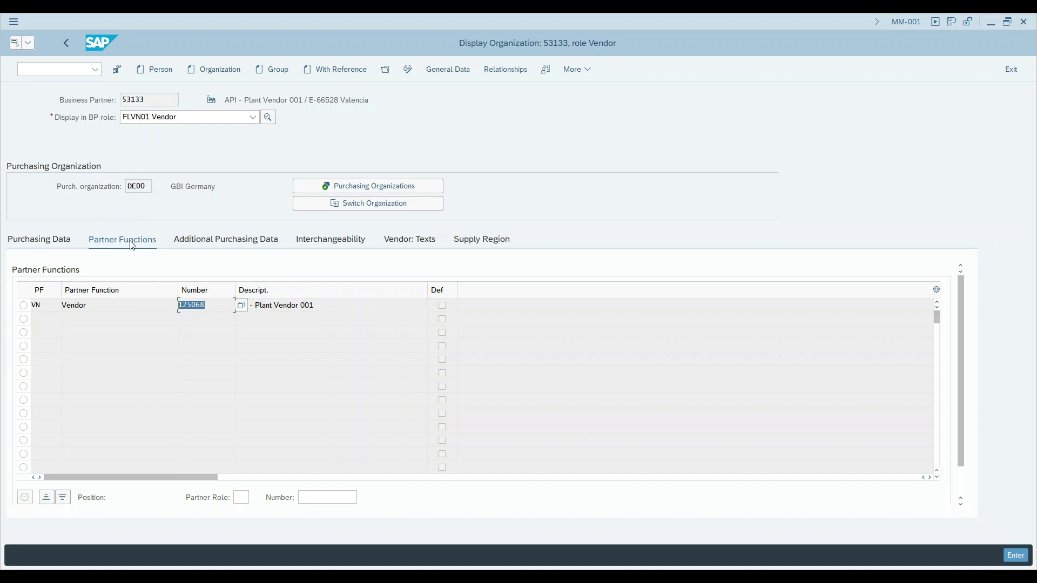
pyautogui.click(180, 184)
pyautogui.click(164, 119)
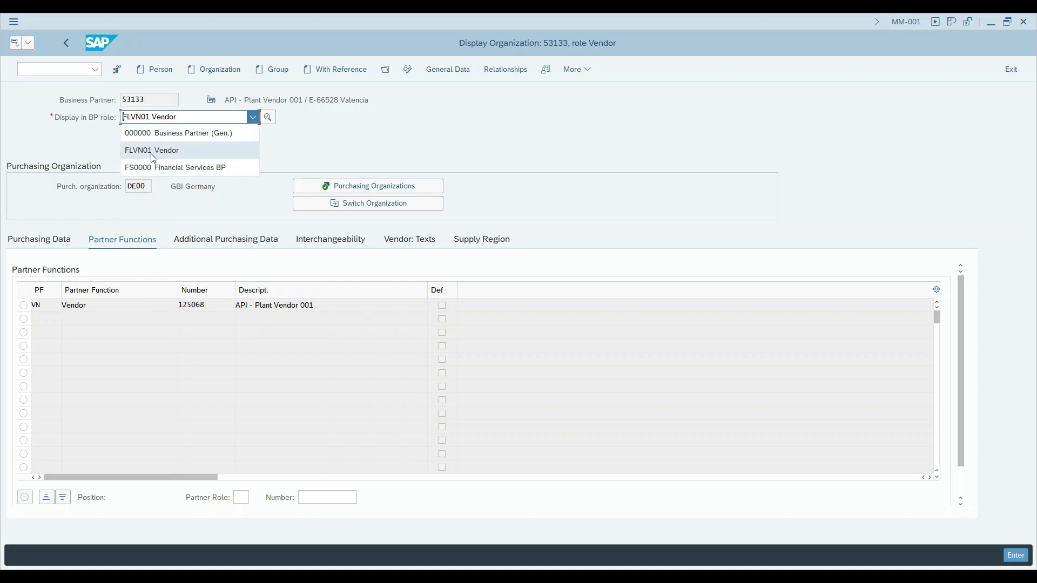
pyautogui.click(171, 232)
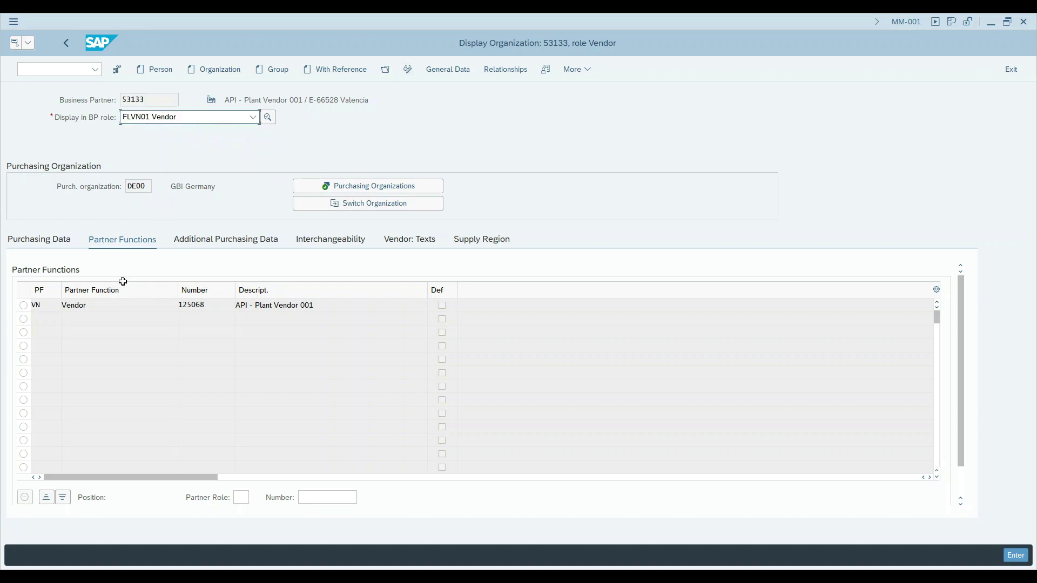
pyautogui.moveTo(88, 306); pyautogui.dragTo(3, 296)
pyautogui.click(44, 241)
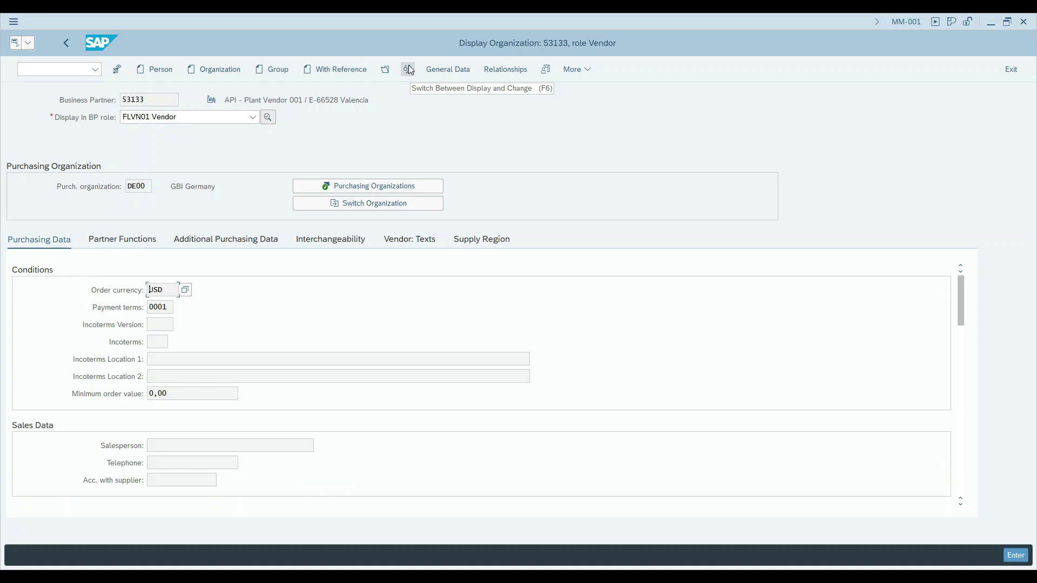
# Look through the additional business partner functions offered for the saved vendor
pyautogui.click(590, 69)
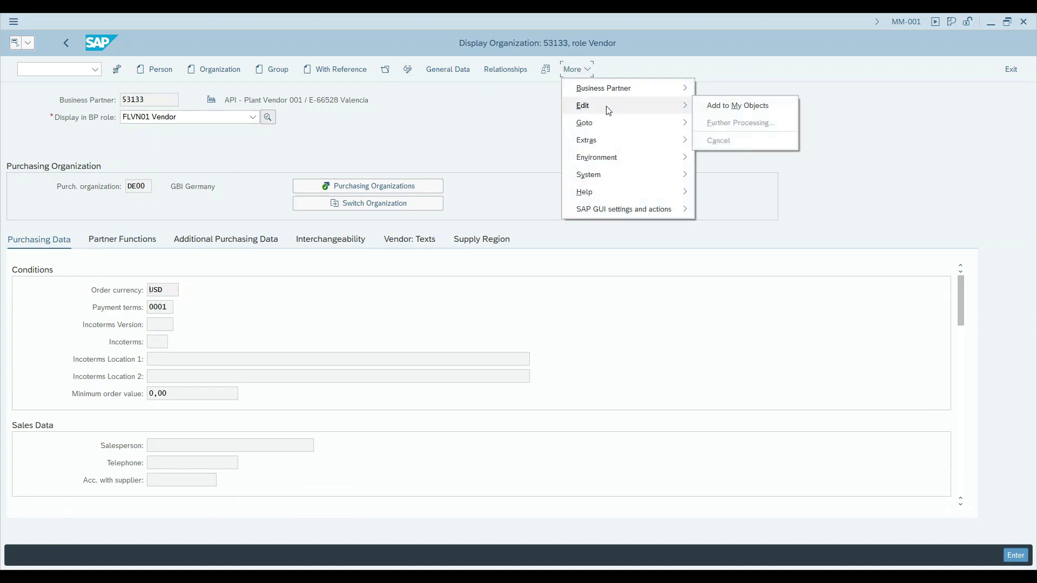
pyautogui.moveTo(615, 91)
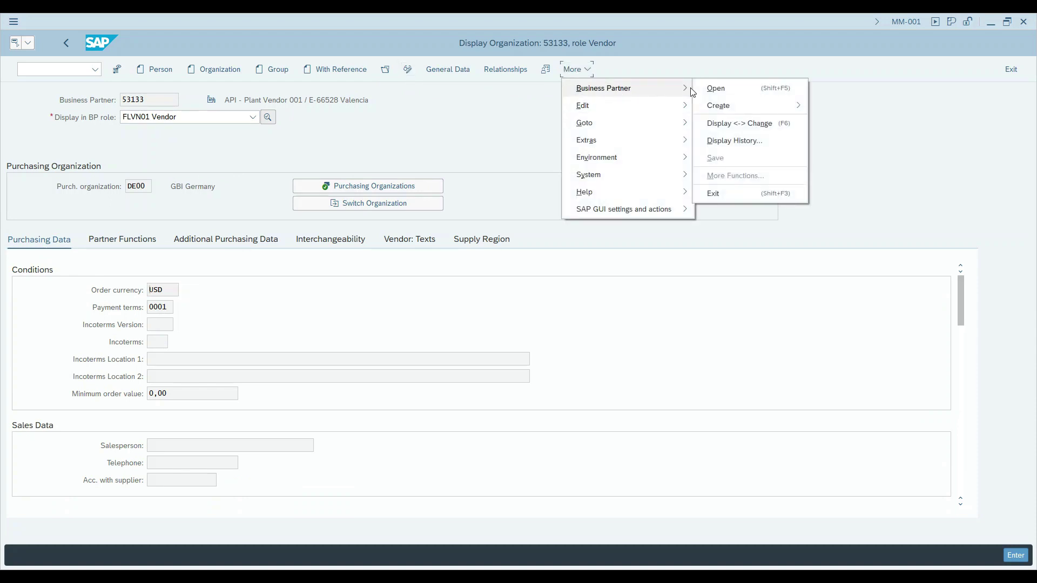